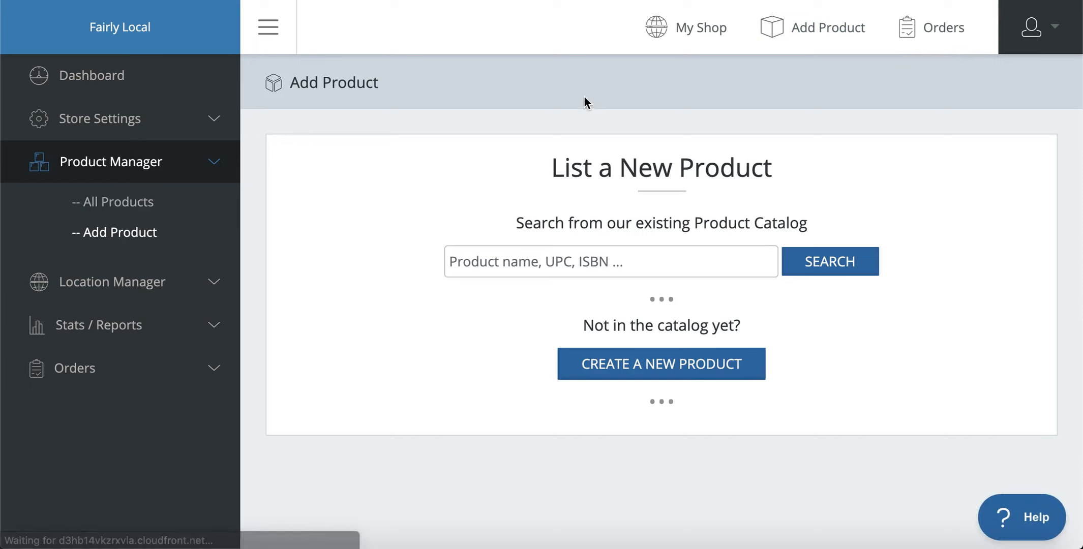
Create a new product outside the existing catalog and title it "Handmade Tealight Candle".
click(625, 266)
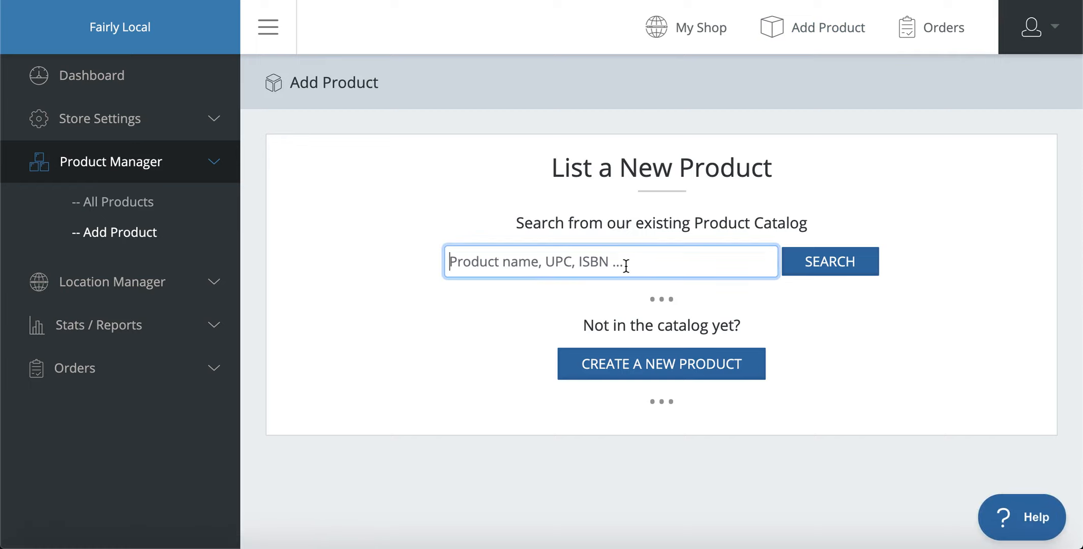
click(651, 365)
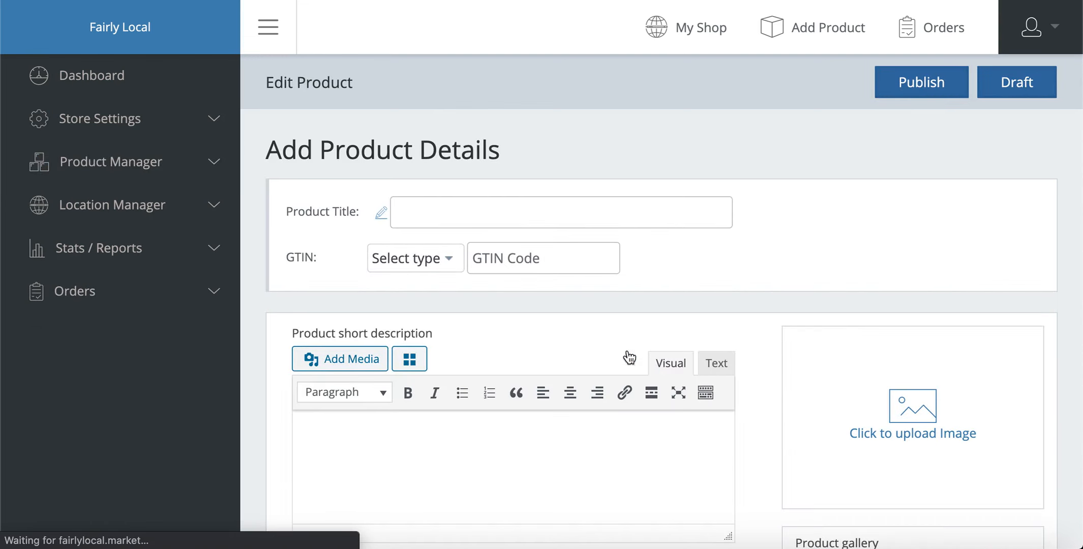
click(505, 213)
text(H)
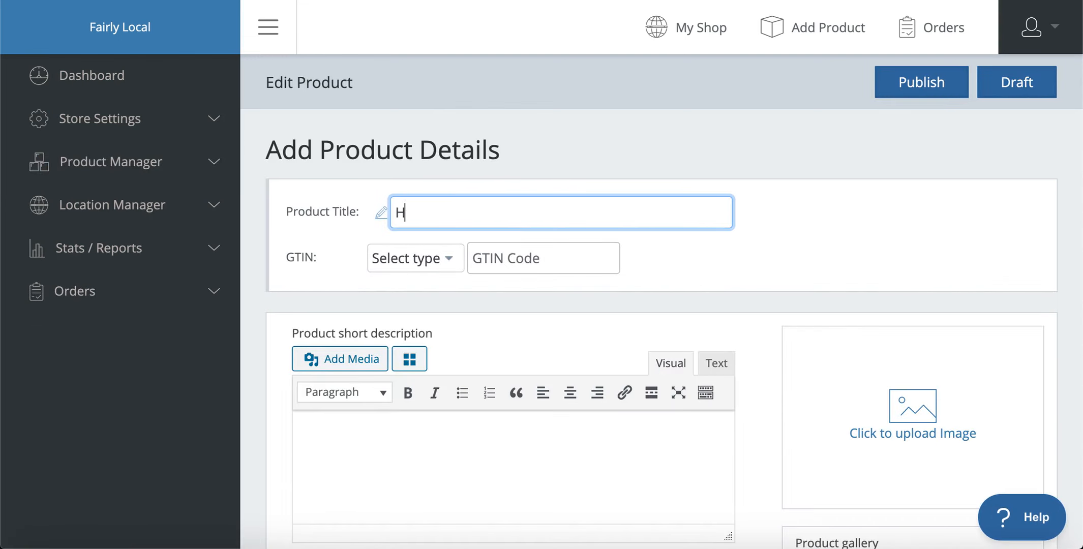
text(andmade Te)
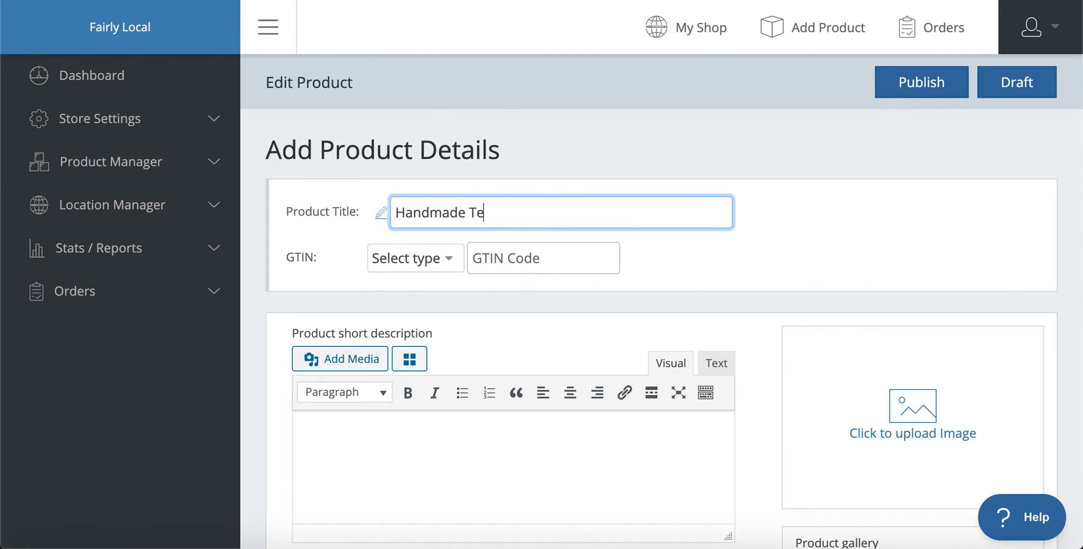
text(alight Candle)
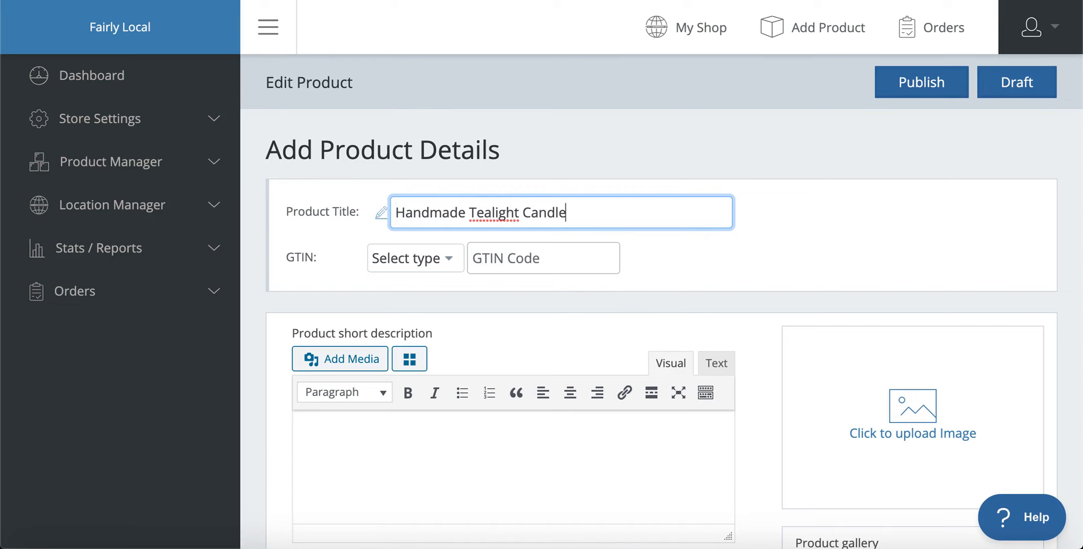
click(859, 211)
Write the product short description "This is a handmade tealight candle with multiple fragrances.".
click(502, 456)
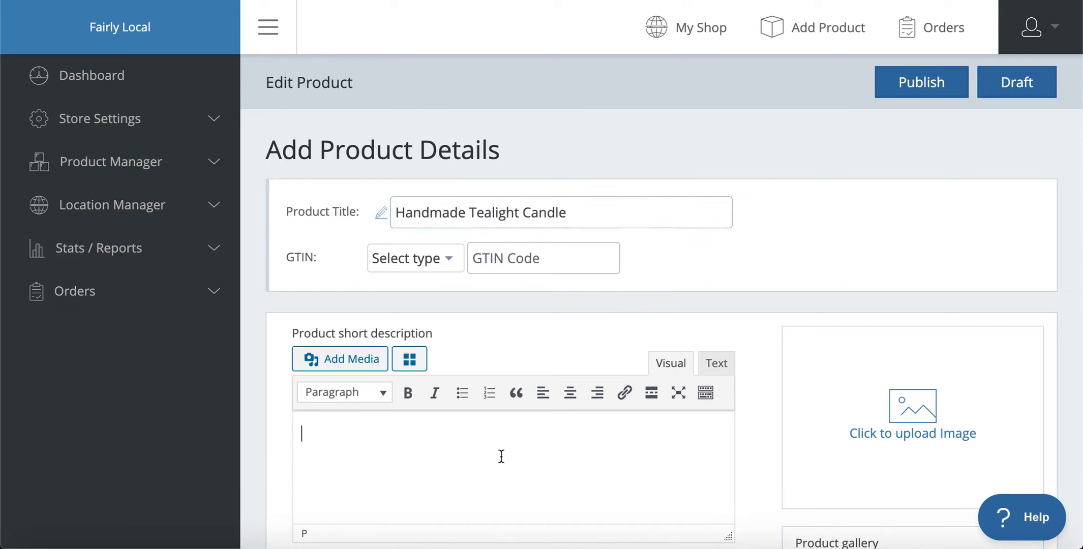
text(This is a handmade tealight)
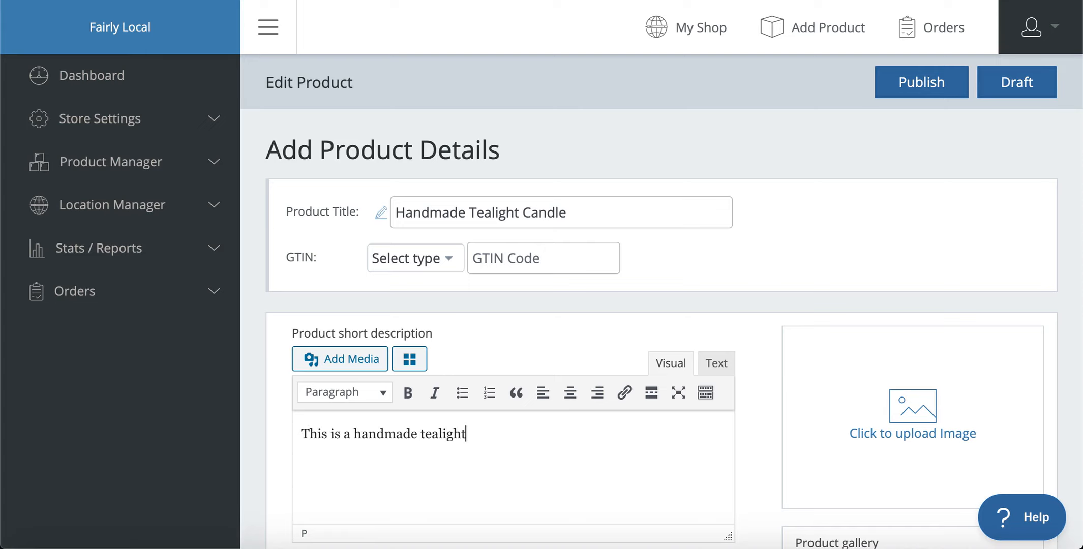
text( candle in multiple fragrances)
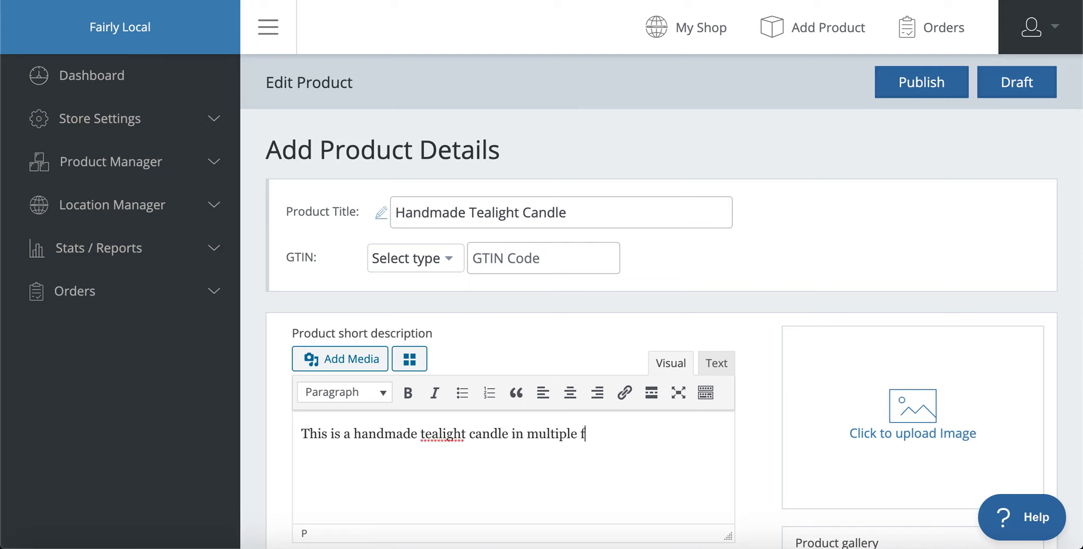
click(521, 435)
key(BackSpace)
key(BackSpace)
text(with)
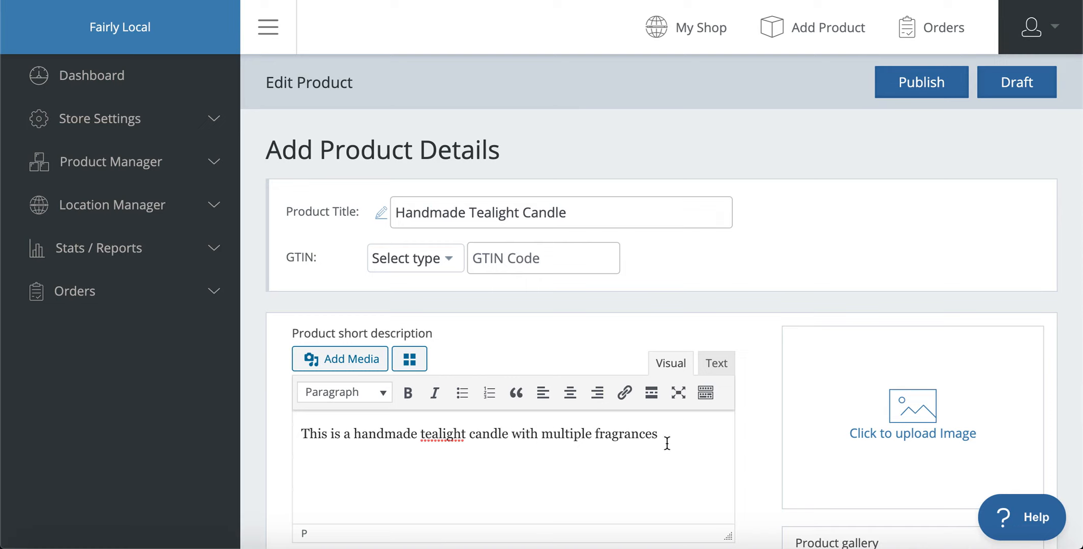
text(.)
Set the media library photo of the lit tealight beside a red rose as the product image.
click(882, 410)
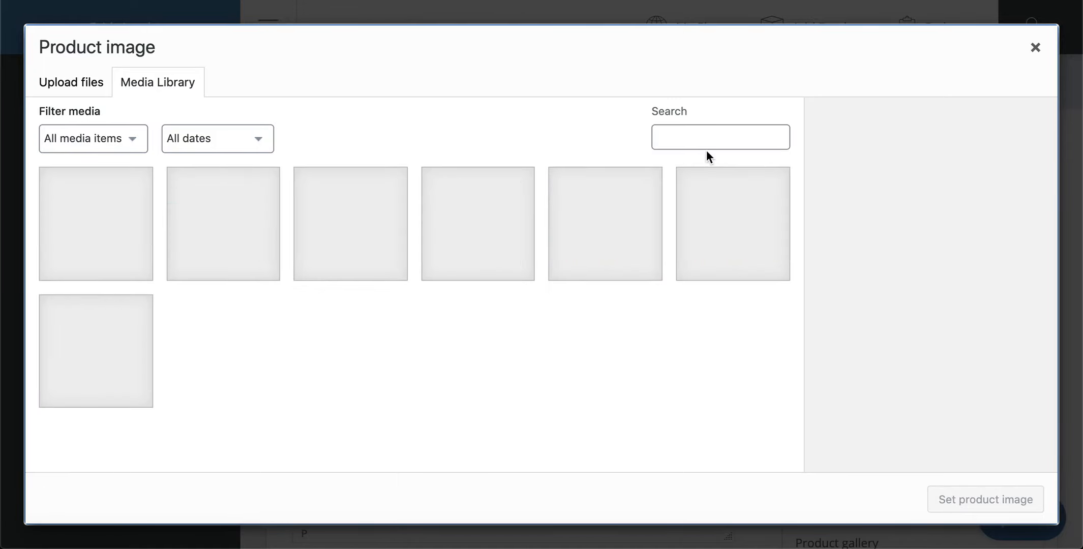
click(251, 216)
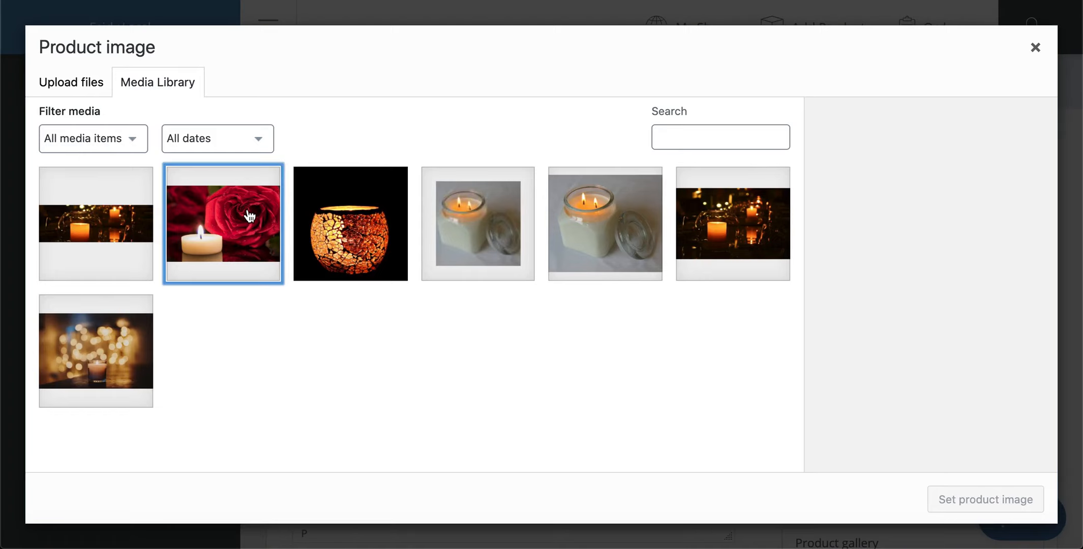
click(974, 500)
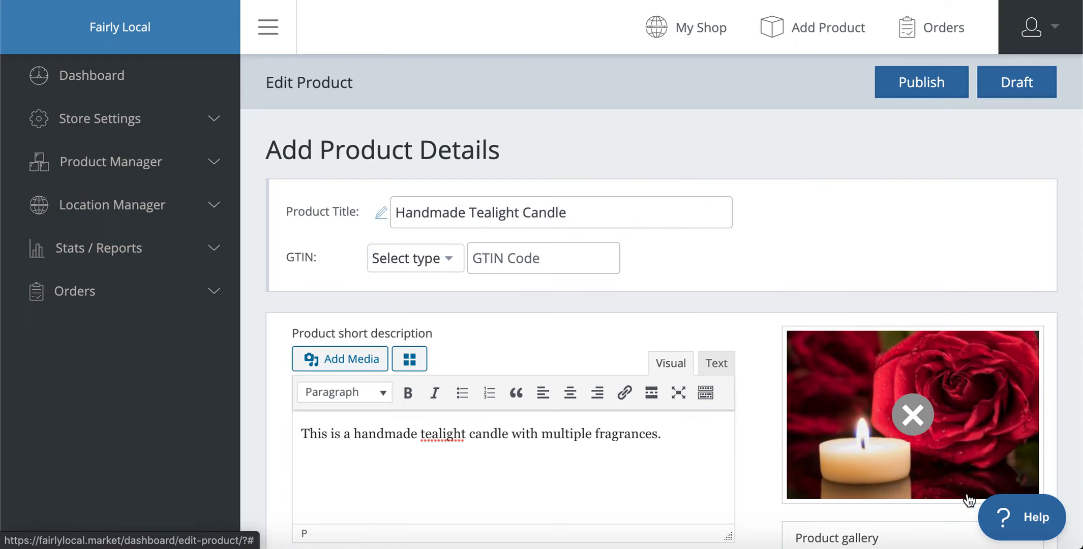
Change the product type to Variable product and set the product tax to 5%.
scroll(920, 225, down, 8)
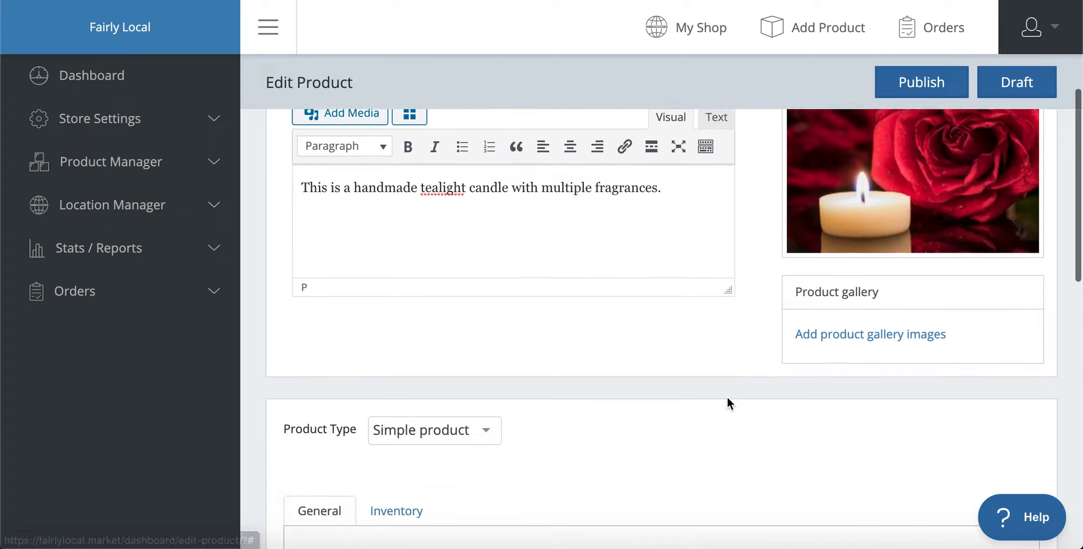
scroll(730, 404, down, 3)
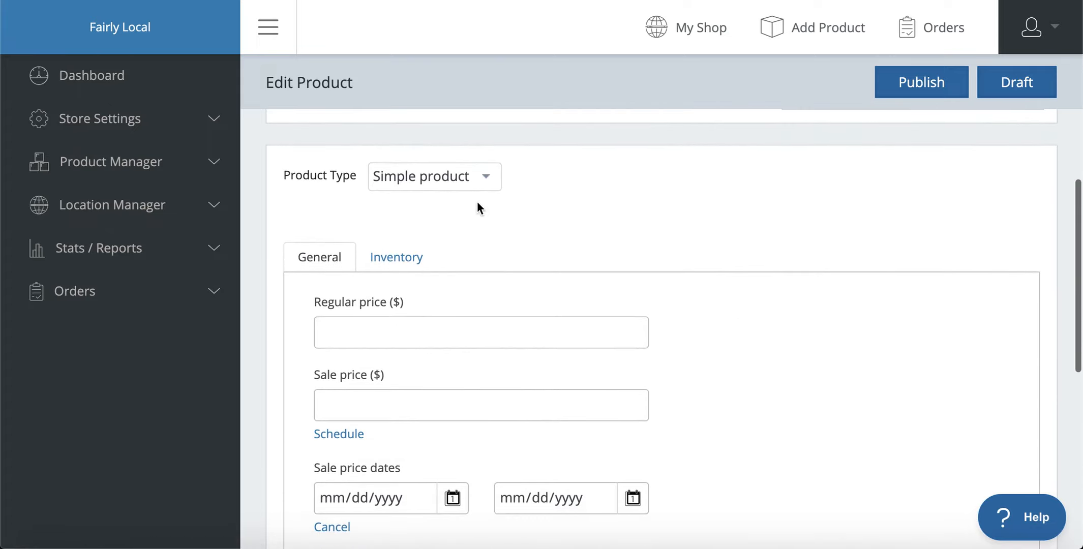
click(458, 176)
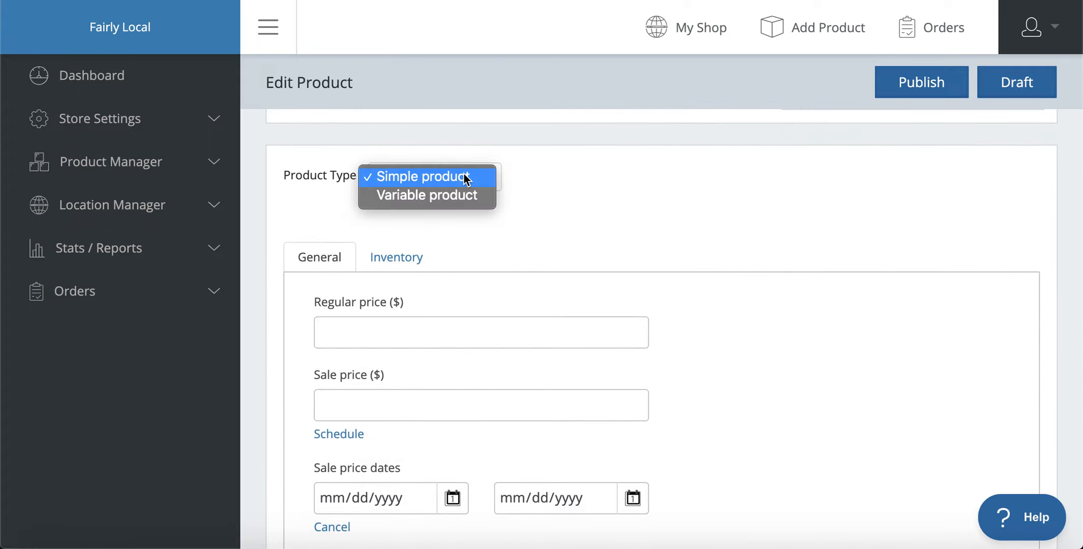
click(420, 198)
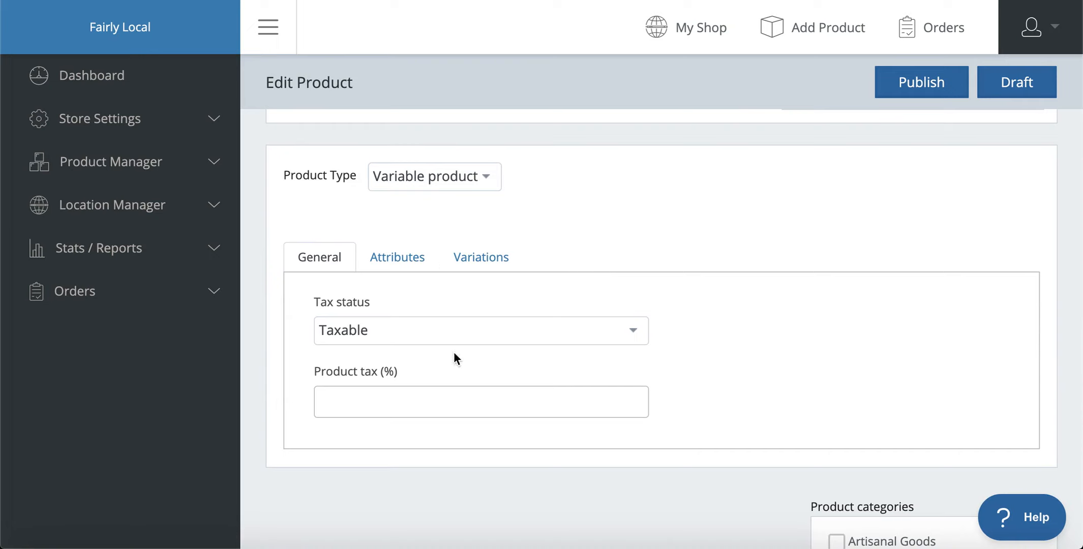
click(370, 401)
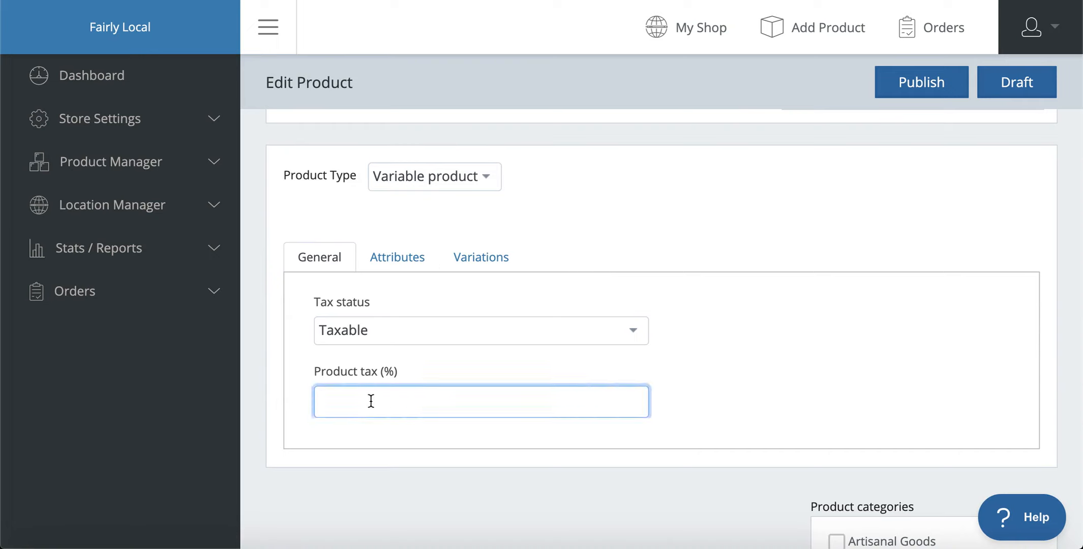
text(5)
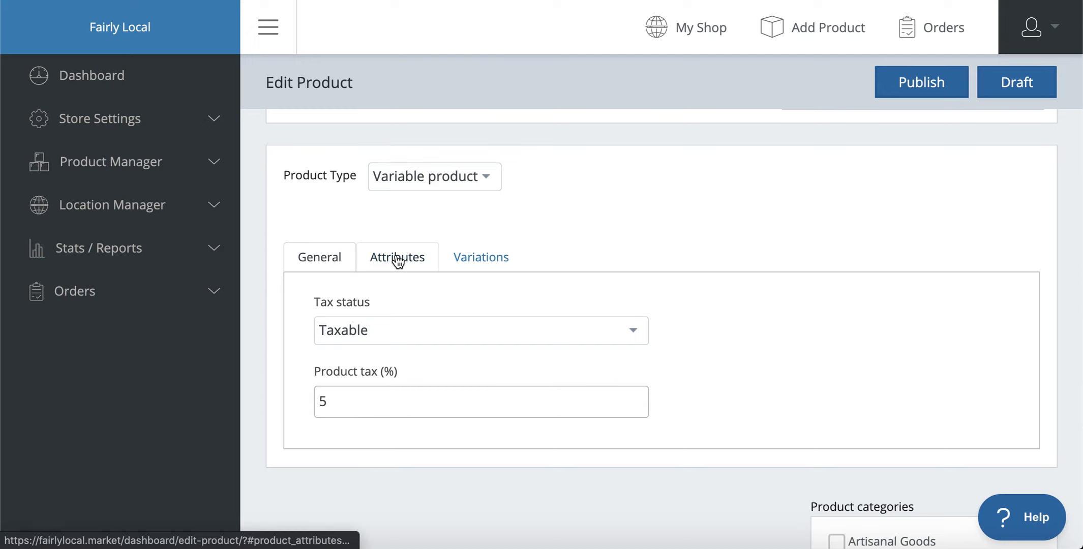
Add a custom product attribute named Fragrance and enable it for use in variations.
click(398, 260)
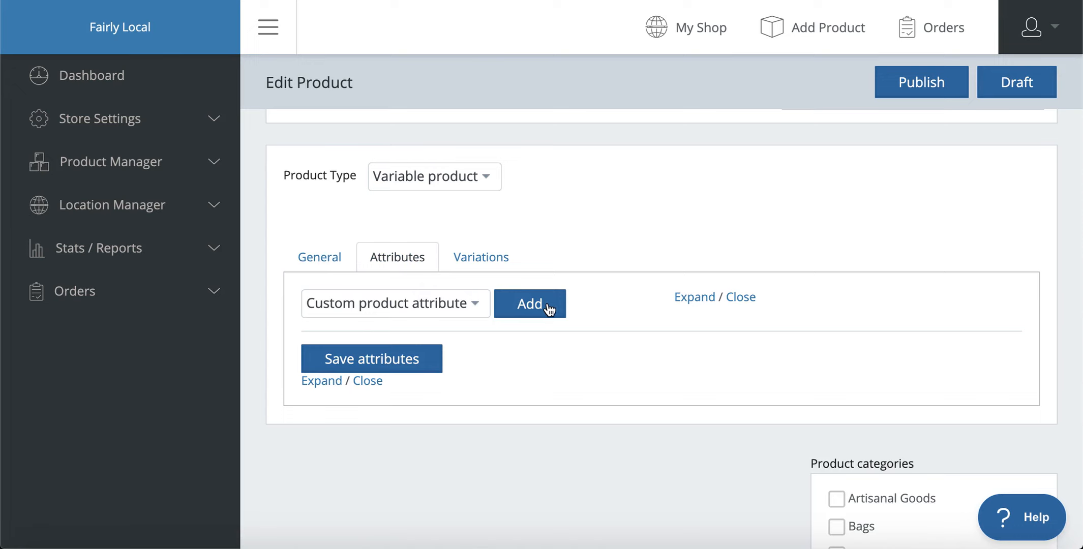
click(527, 311)
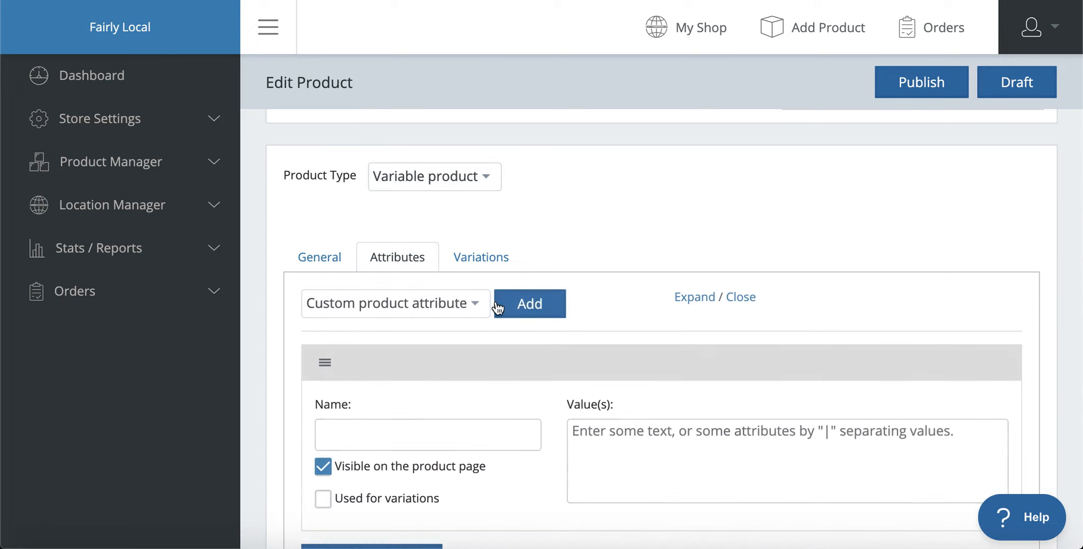
click(398, 434)
scroll(500, 422, down, 1)
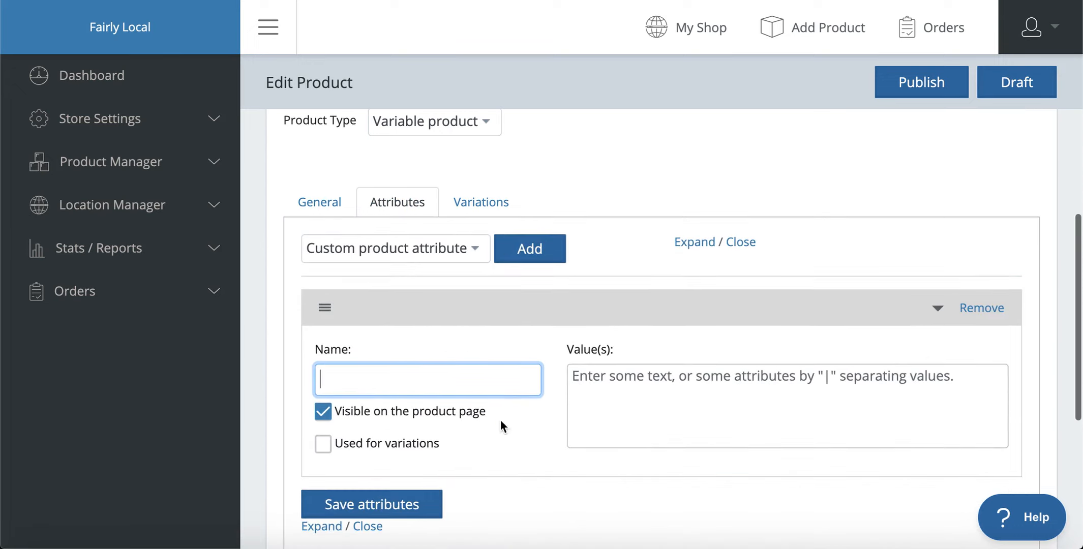
text(Fra)
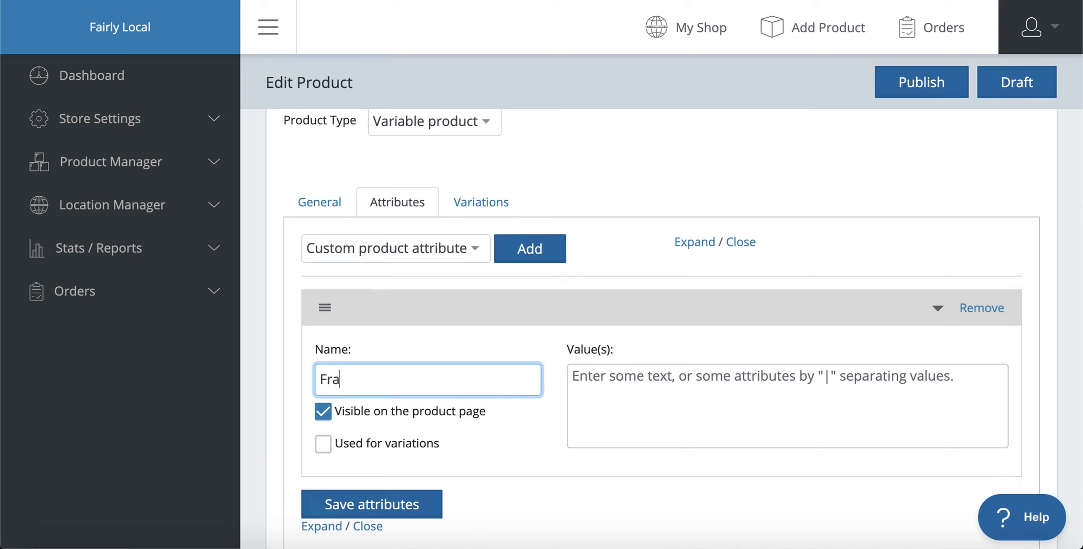
text(grance)
click(323, 444)
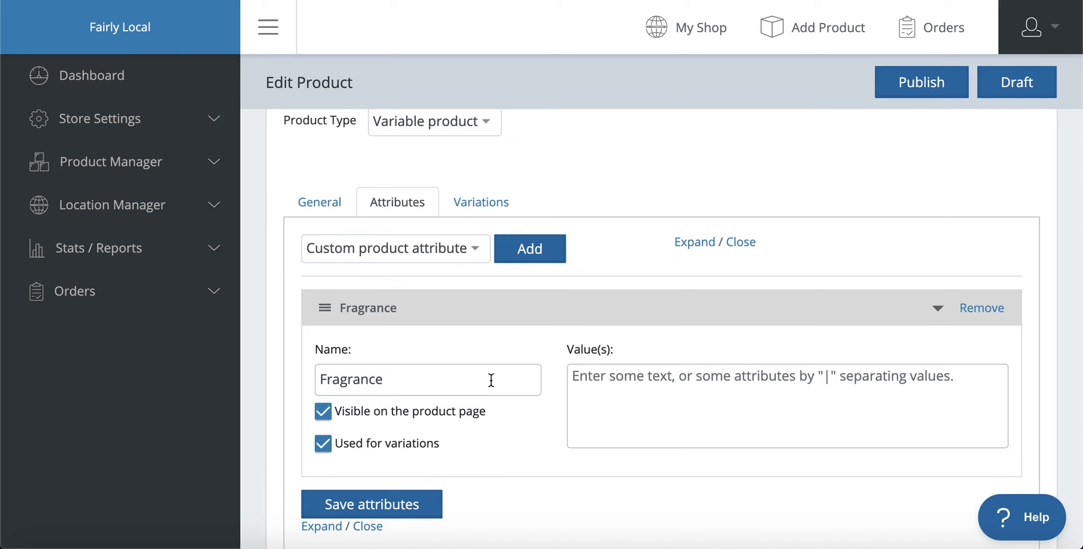
drag(491, 380, 266, 375)
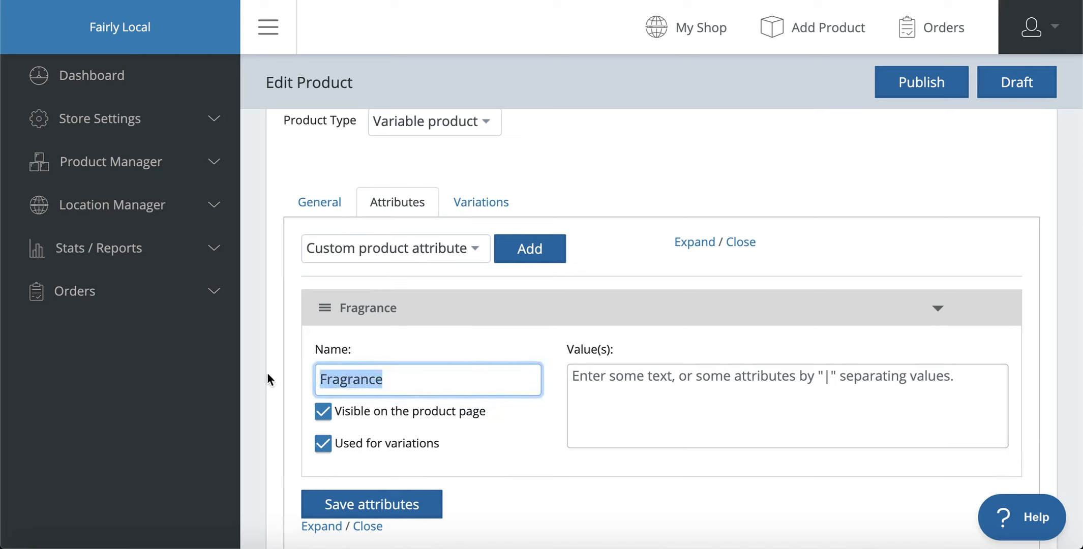
click(406, 377)
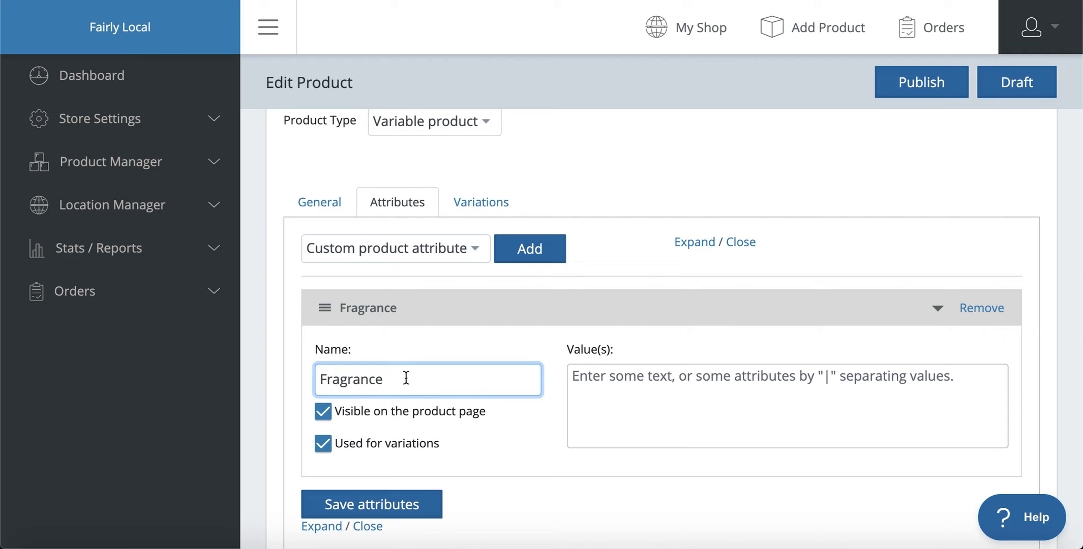
scroll(488, 405, down, 1)
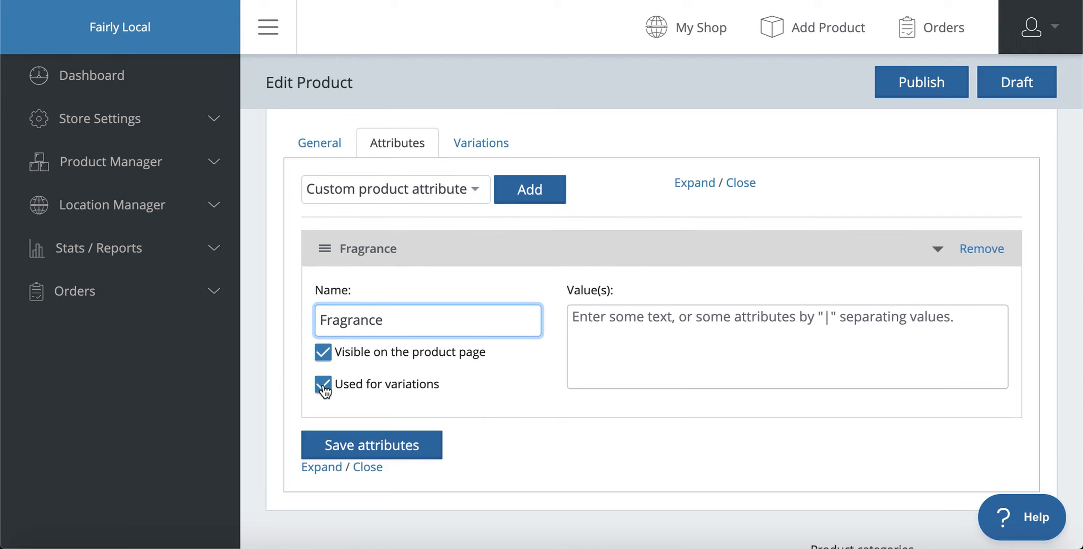
Give the Fragrance attribute the values "honey|vanilla|mint", then save the attributes and the product as a draft.
click(657, 322)
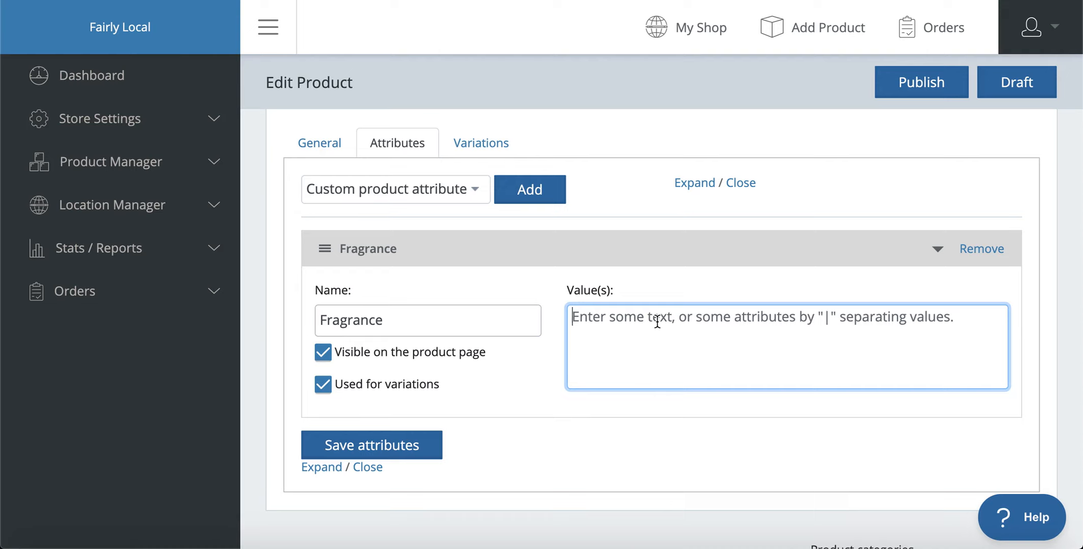
text(honey|)
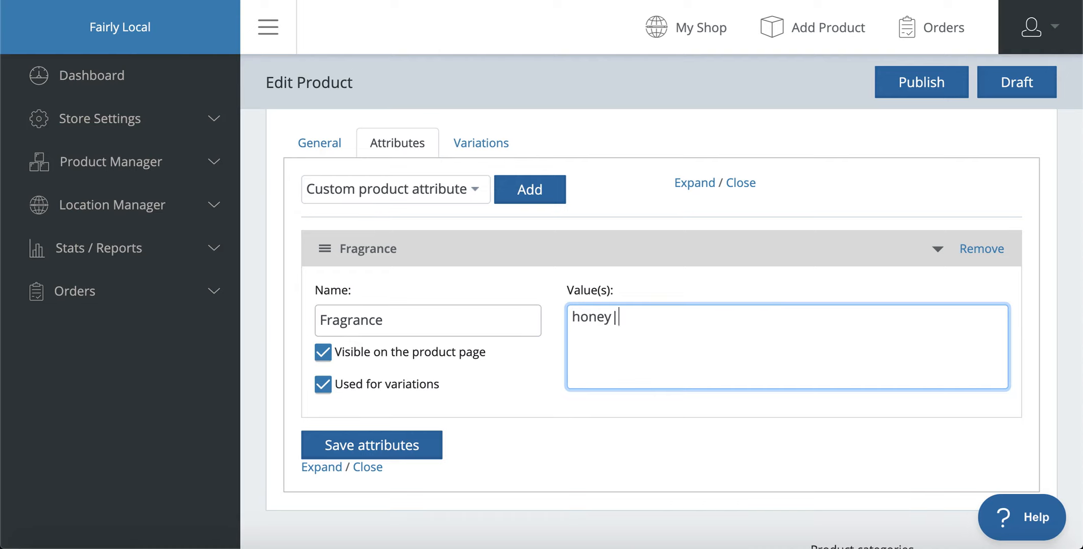
text(vanilla|mint)
click(395, 447)
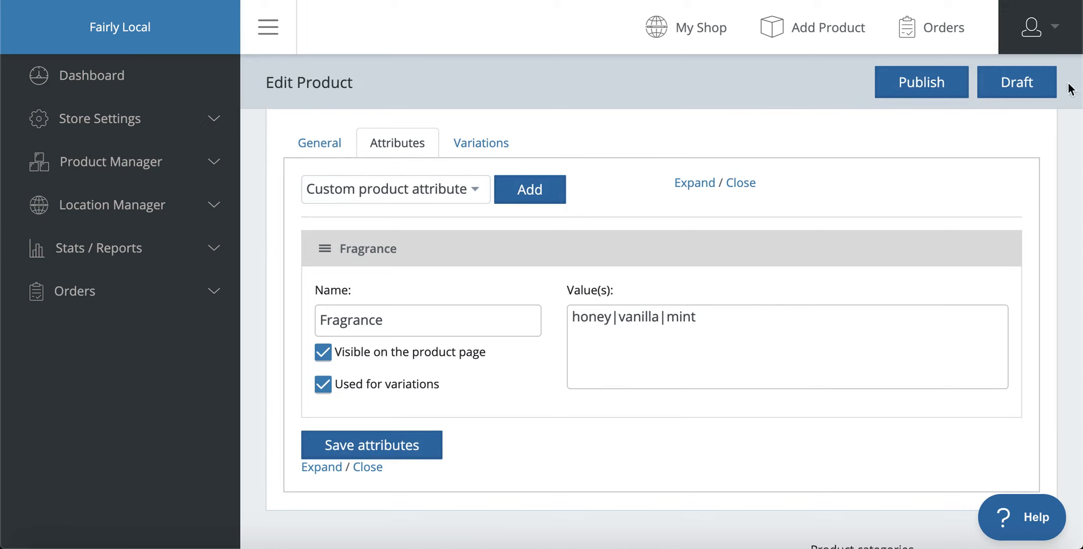
click(1018, 86)
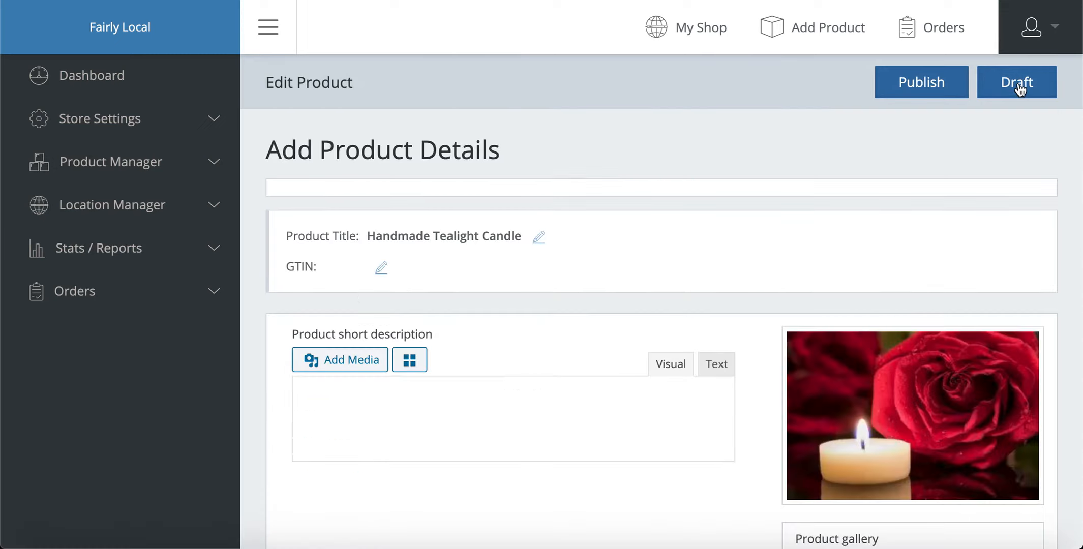
Create variations from all attributes of the candle product and acknowledge the confirmation.
scroll(719, 163, down, 10)
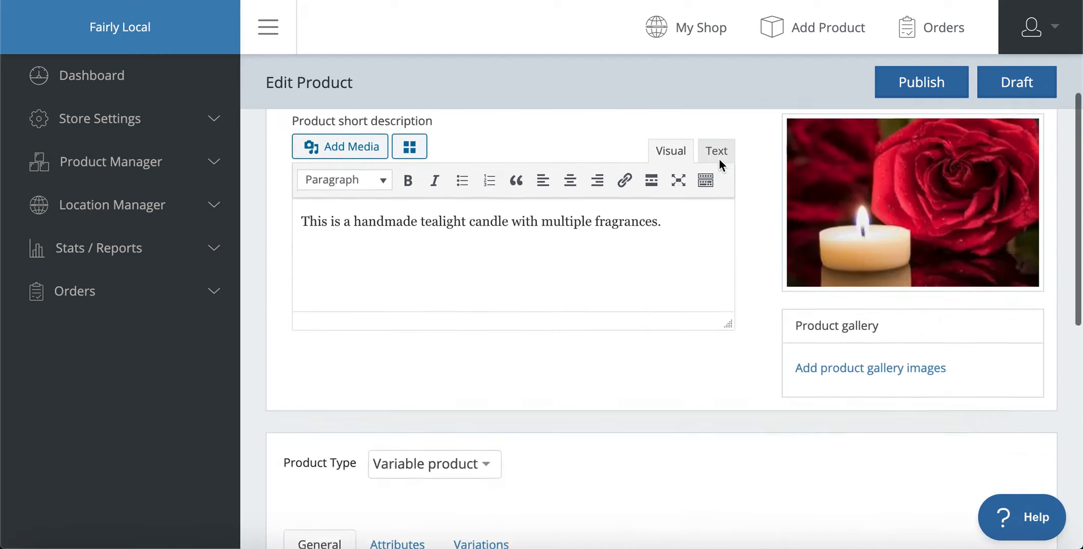
scroll(718, 158, up, 3)
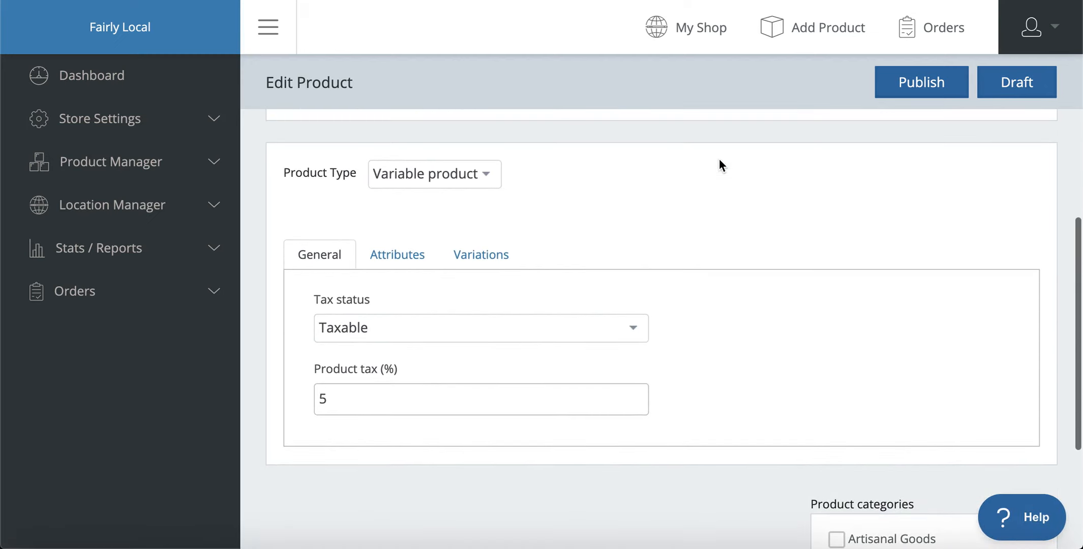
click(491, 253)
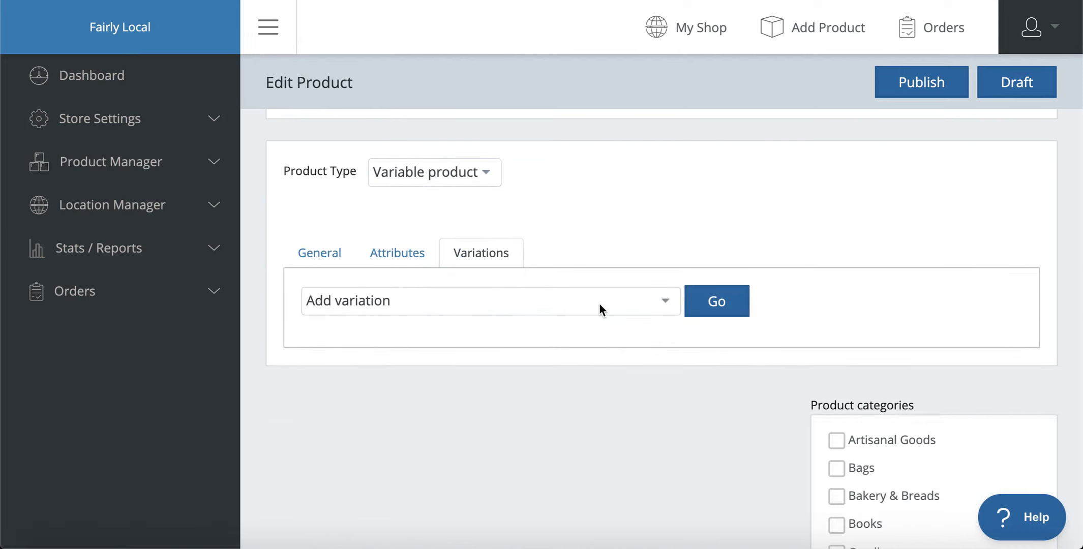
click(633, 298)
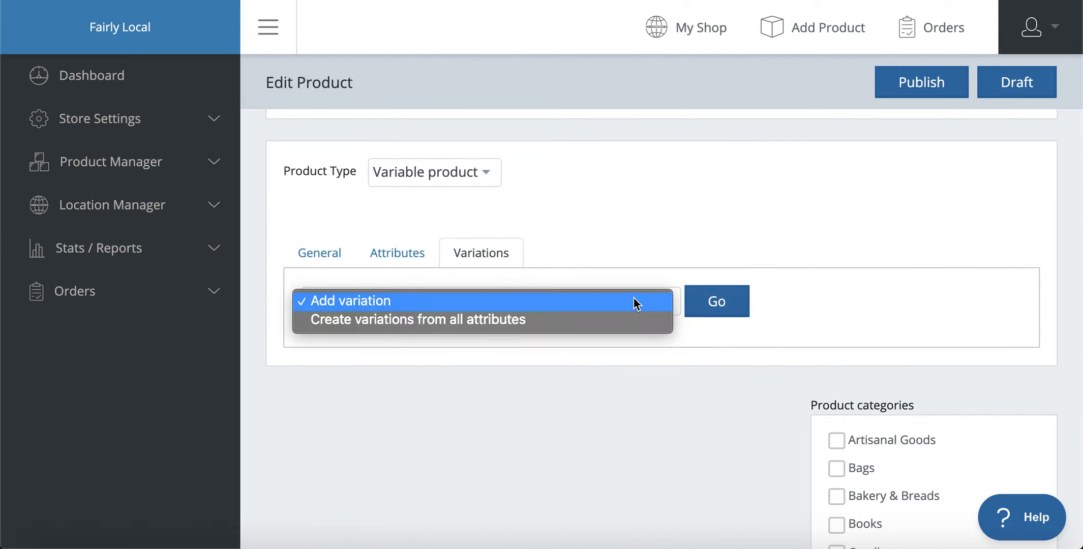
click(485, 323)
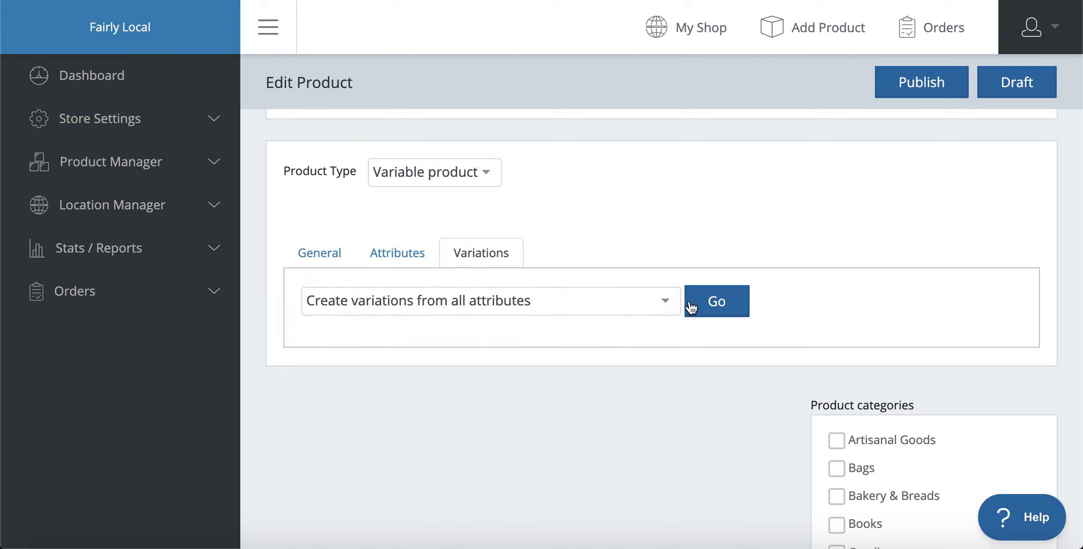
click(717, 303)
click(695, 111)
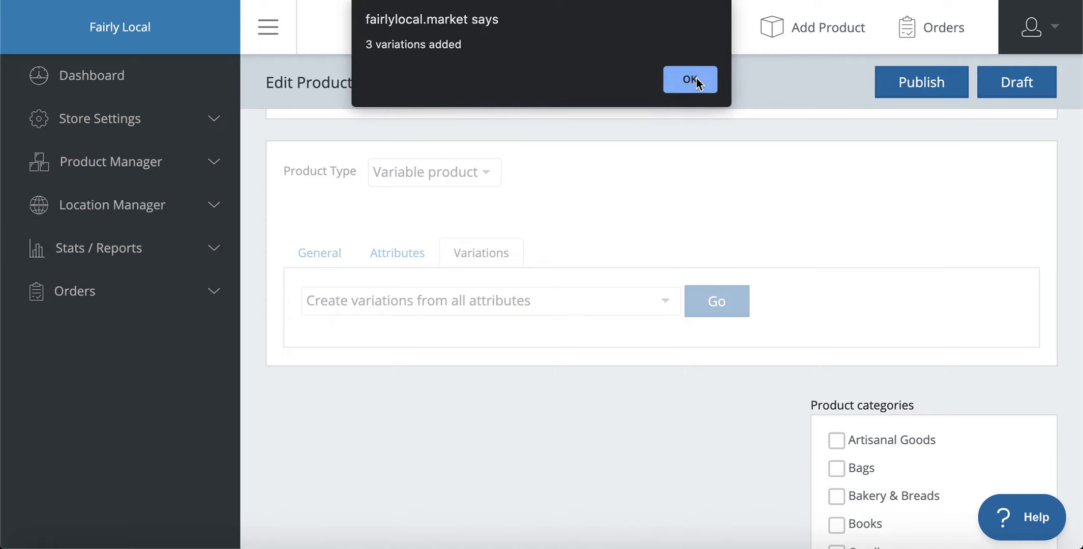
click(697, 78)
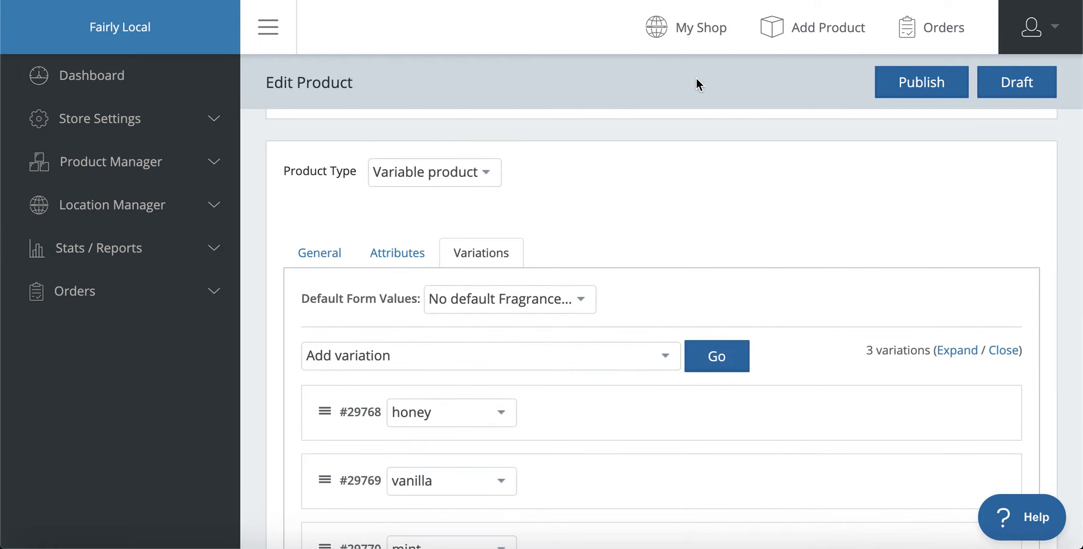
Set the regular price of all fragrance variations to 4 in one bulk action.
scroll(701, 176, down, 2)
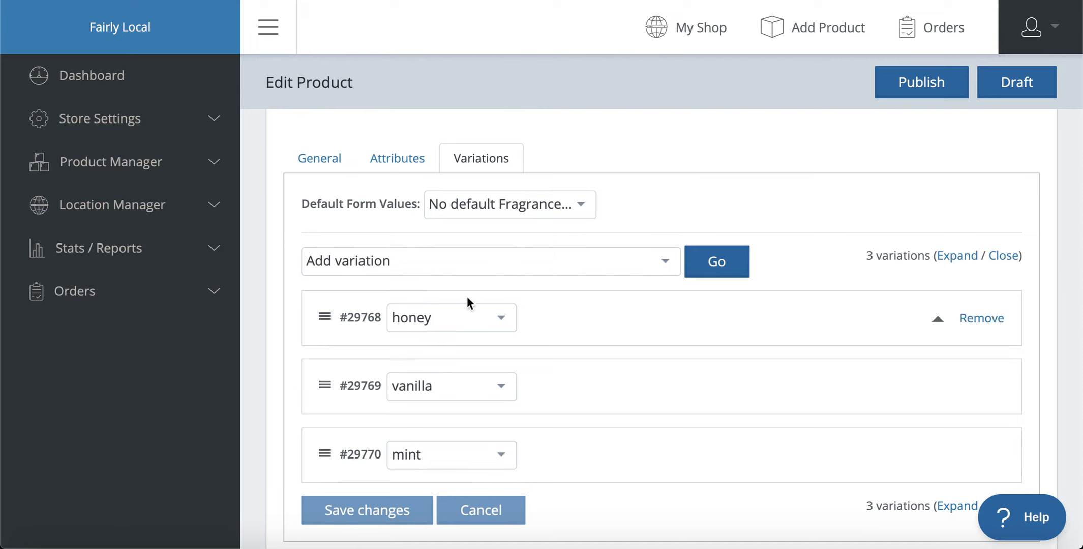
click(592, 257)
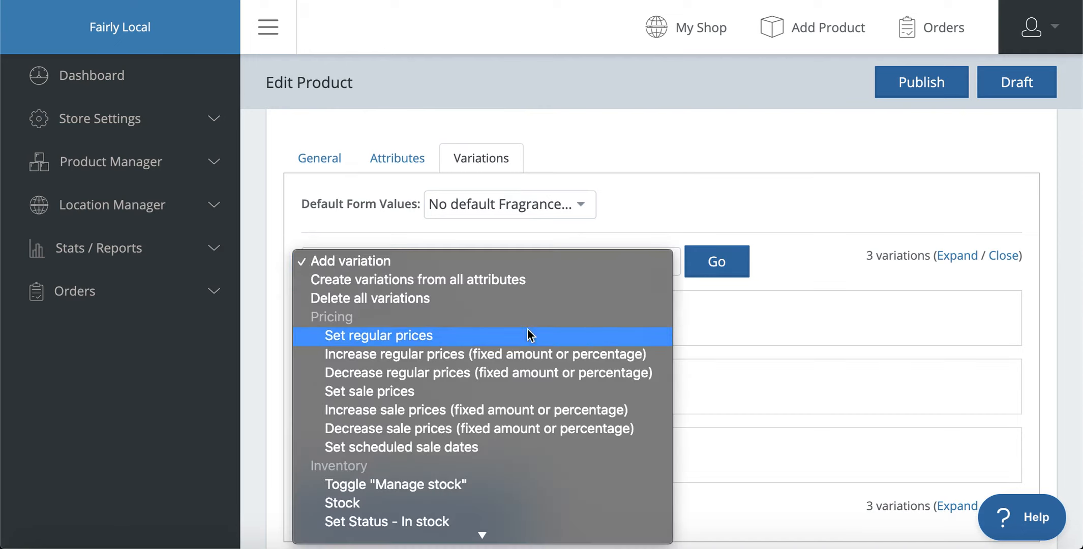
click(515, 336)
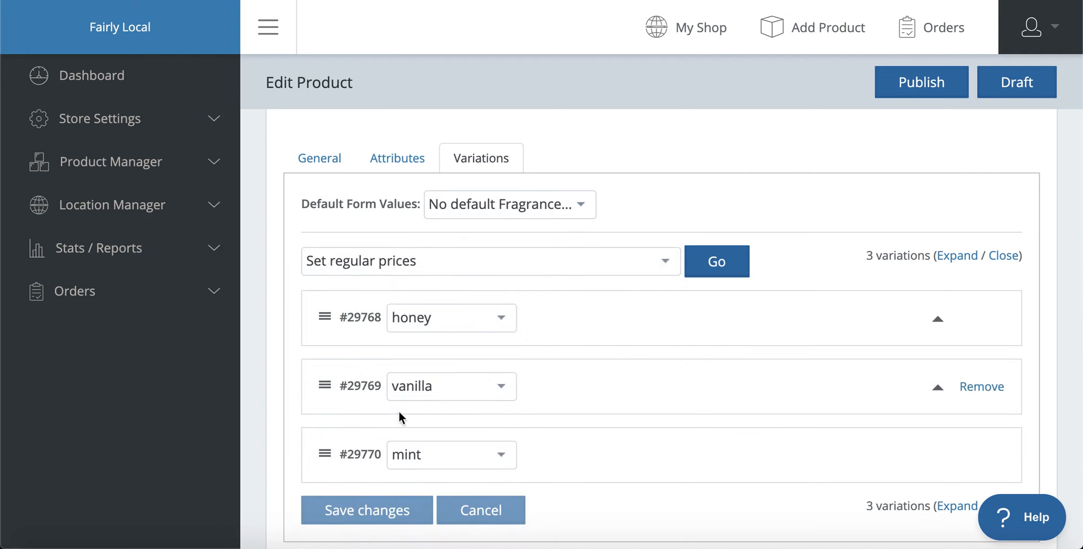
click(490, 261)
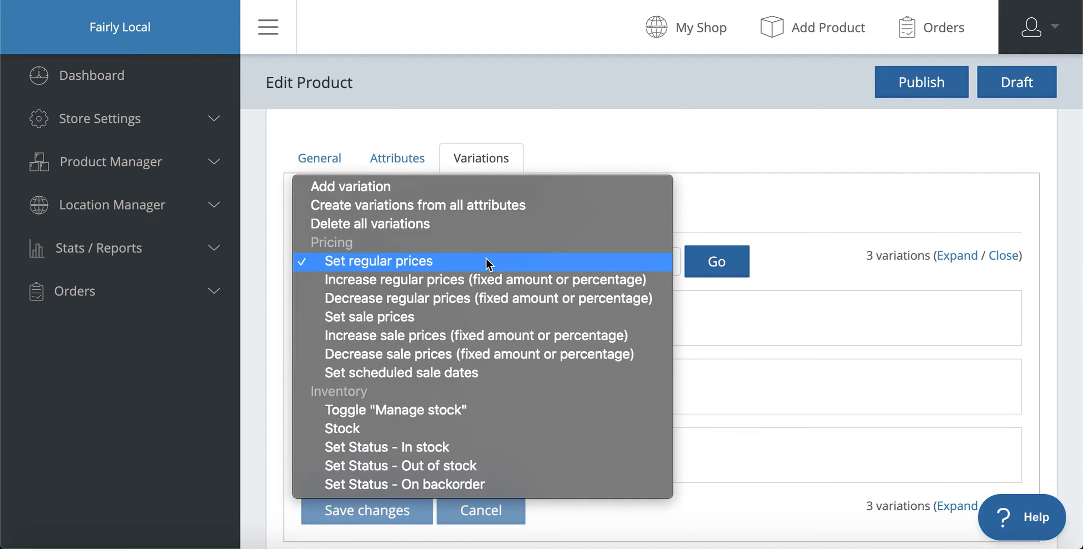
click(486, 261)
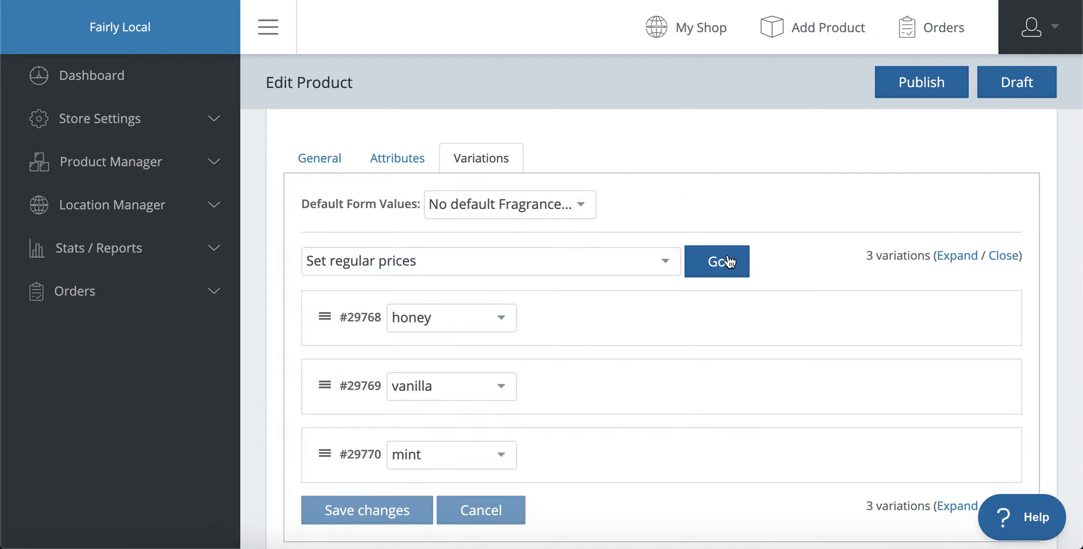
click(722, 261)
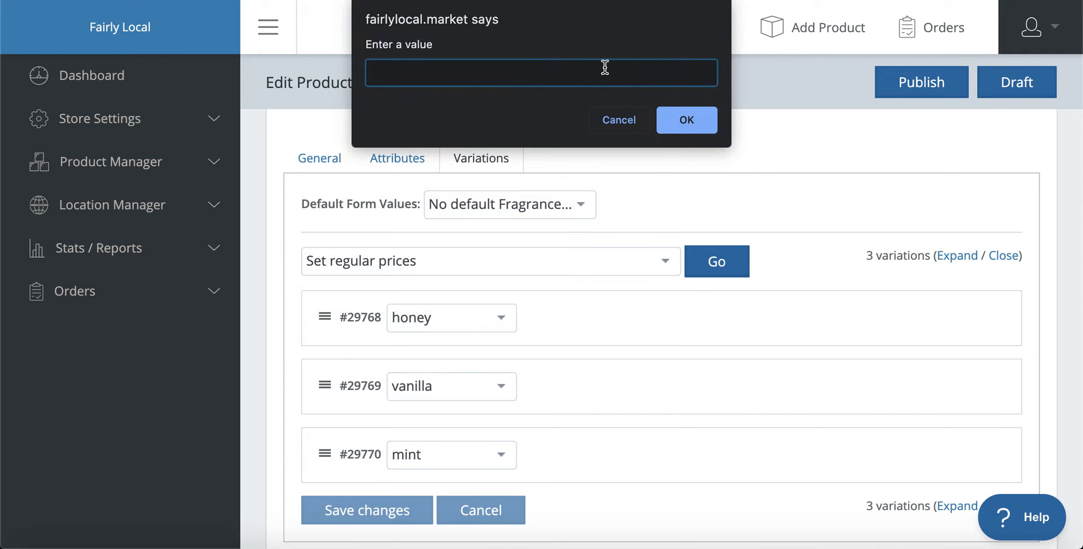
text(4)
click(687, 120)
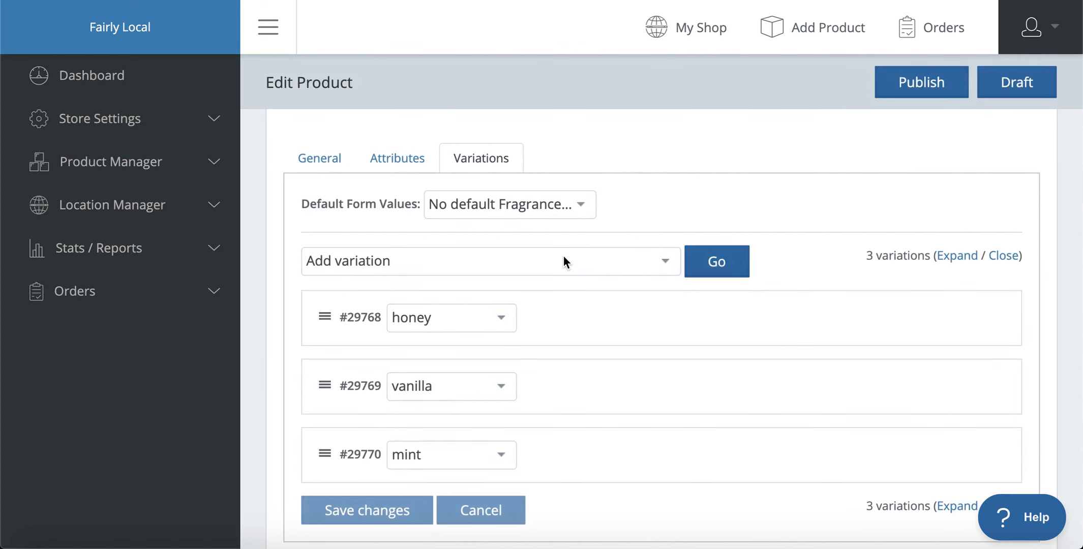
click(563, 259)
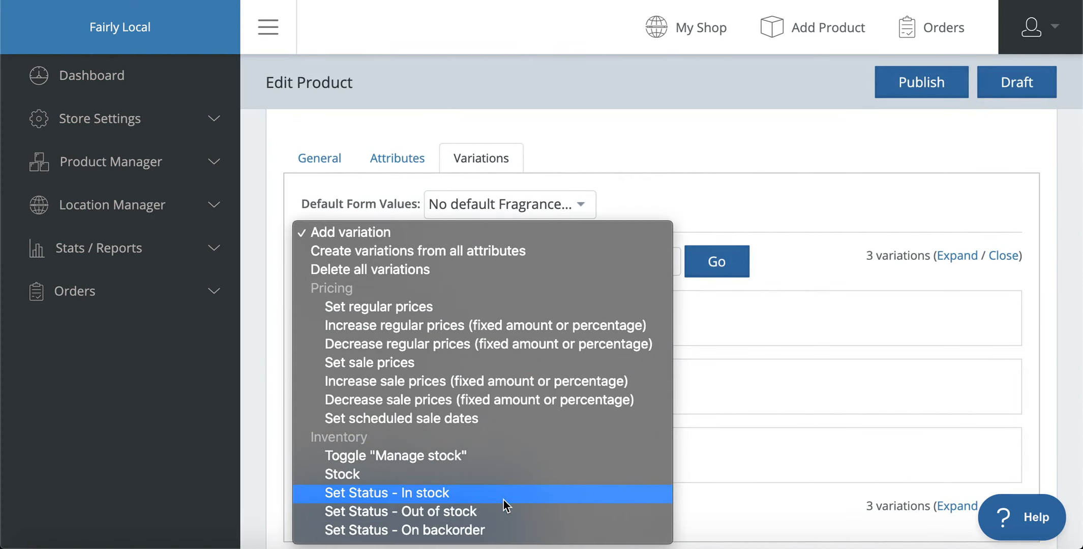
click(706, 181)
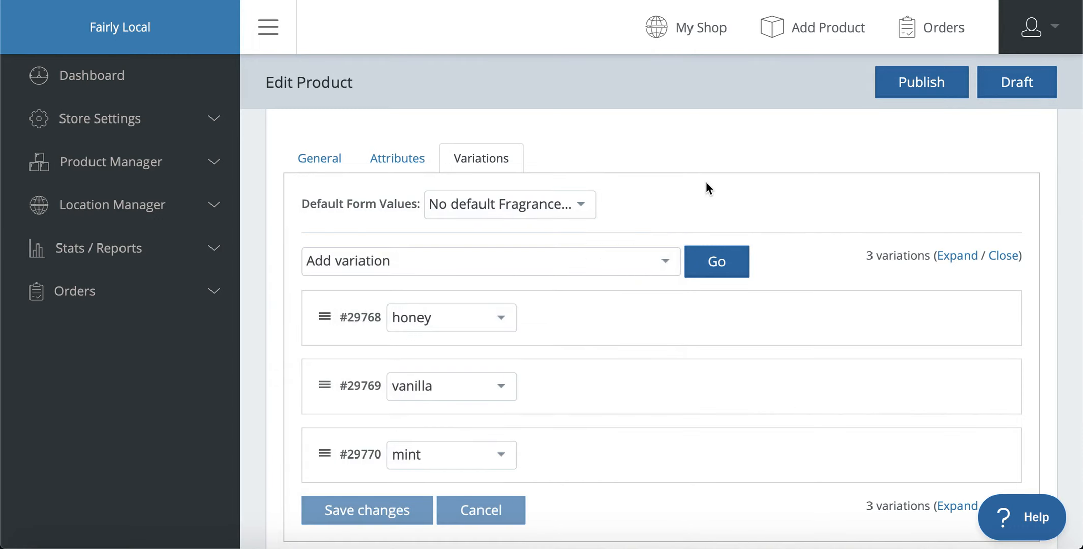
Expand all variations and enable stock management for the honey variation with a stock quantity of 10.
click(957, 257)
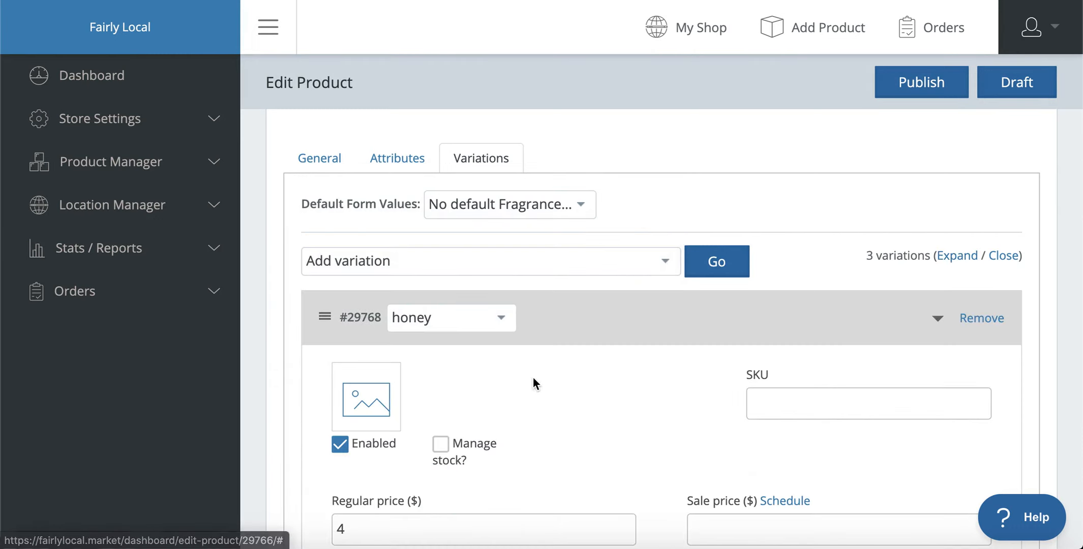
scroll(532, 374, down, 2)
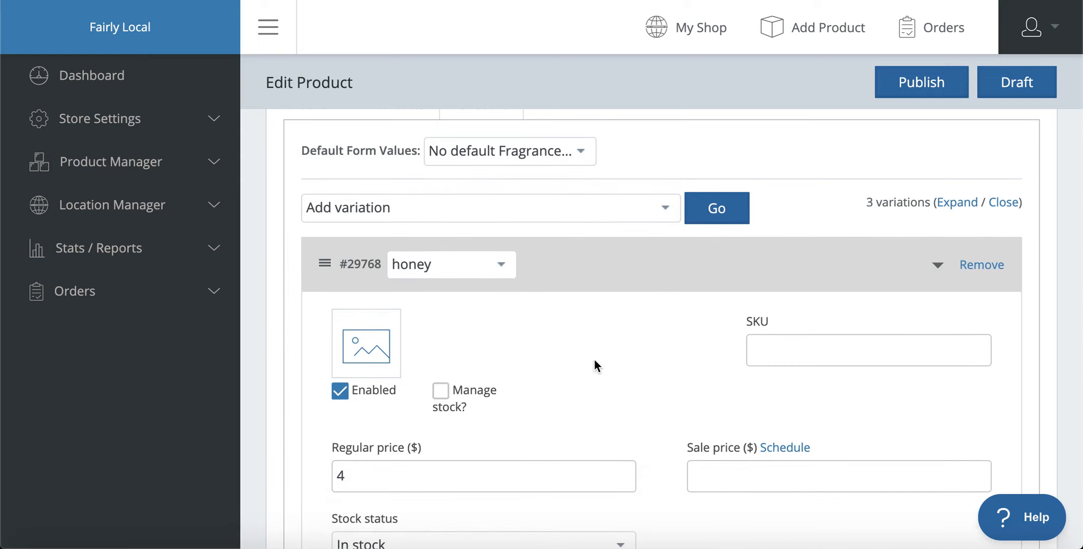
scroll(594, 359, down, 1)
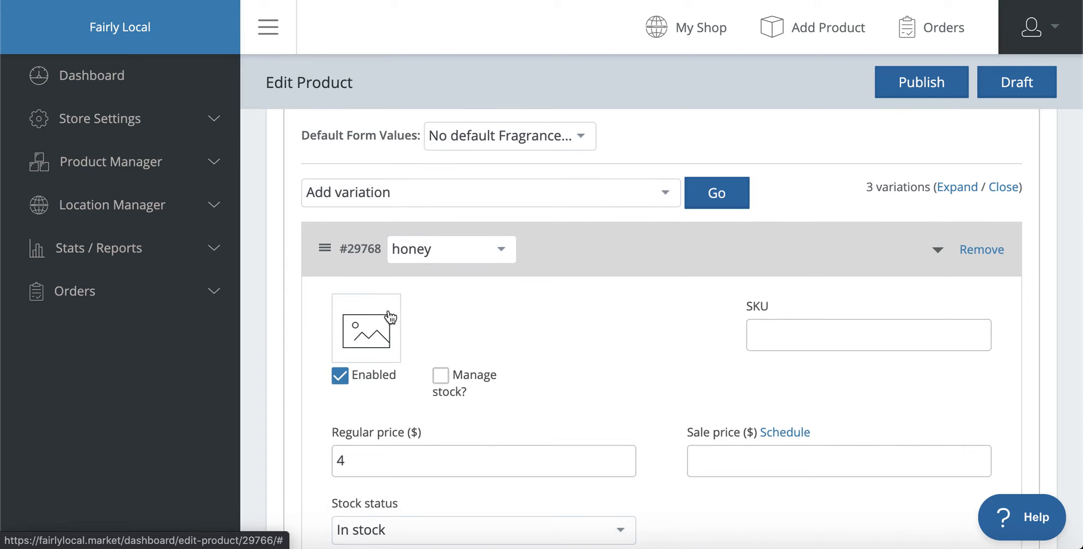
click(440, 376)
scroll(534, 386, down, 3)
click(381, 413)
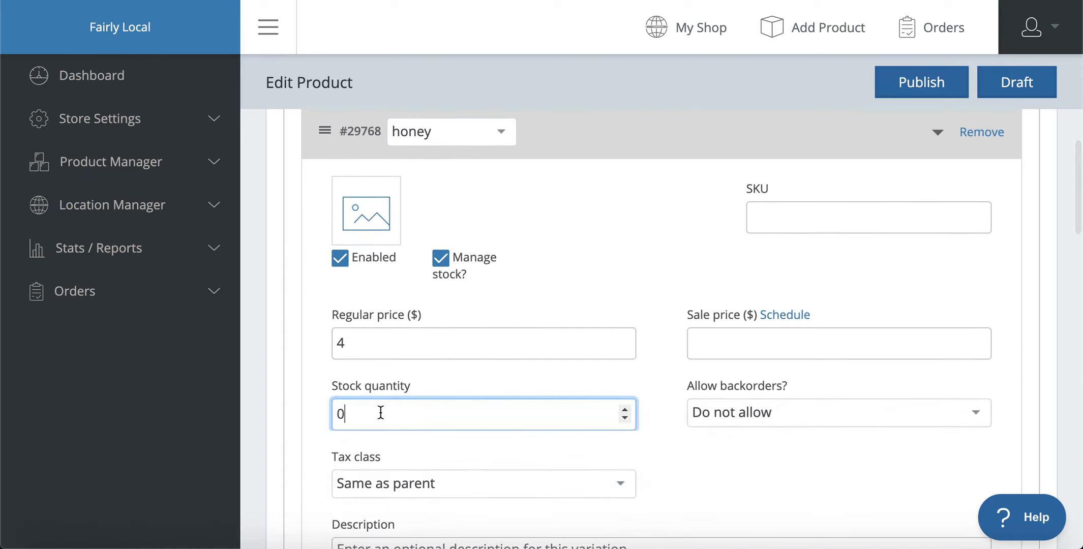
key(BackSpace)
text(10)
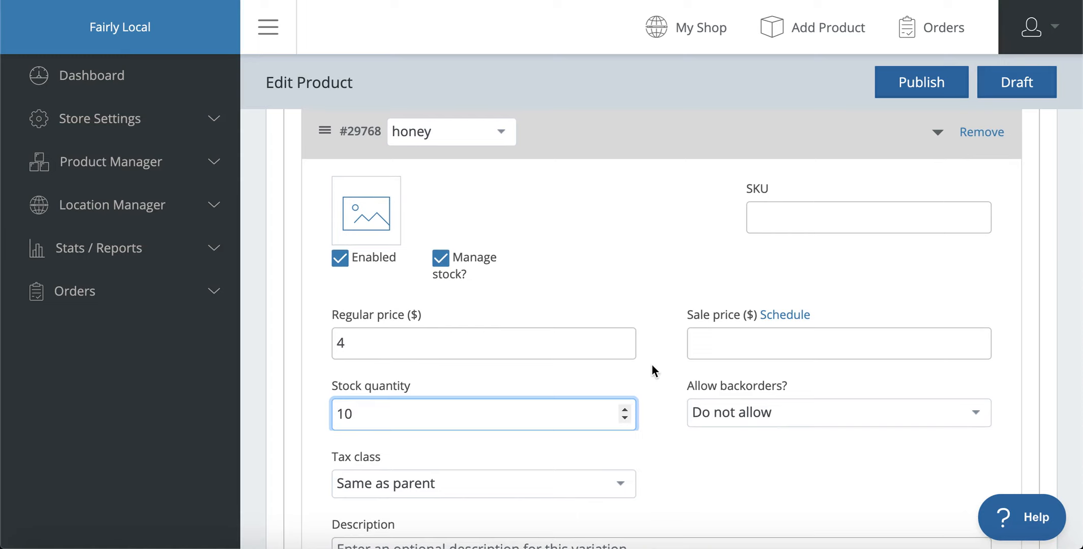
click(654, 364)
Enable stock management for the vanilla variation and set its stock quantity to 5.
scroll(654, 365, down, 2)
scroll(653, 365, down, 7)
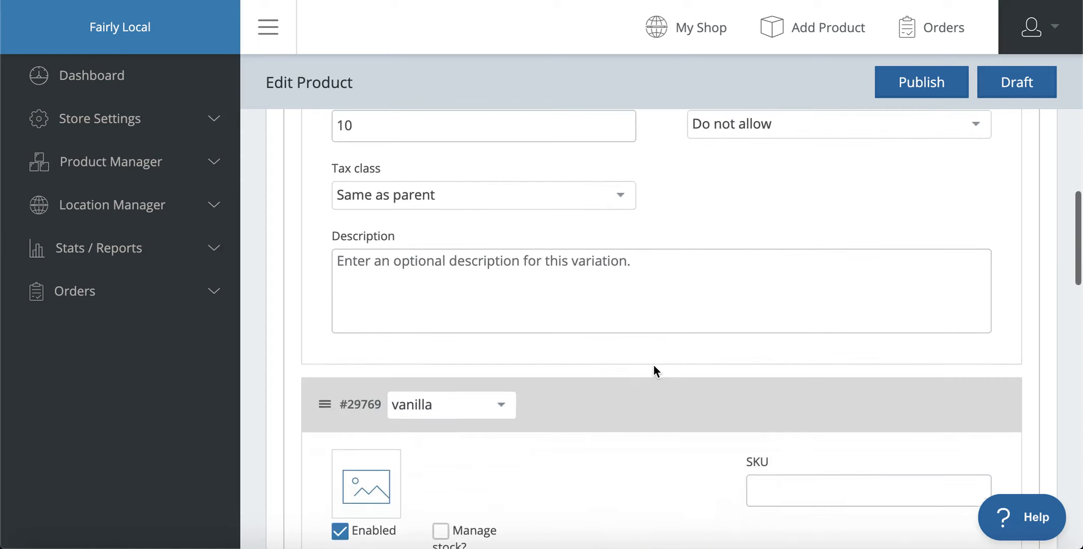
click(440, 355)
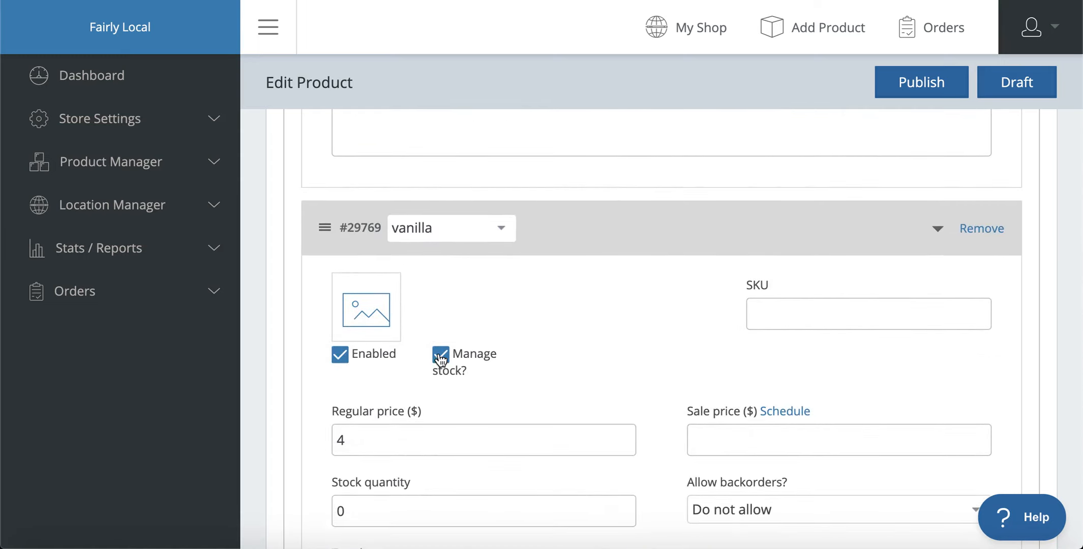
scroll(382, 386, down, 3)
click(364, 370)
key(BackSpace)
text(5)
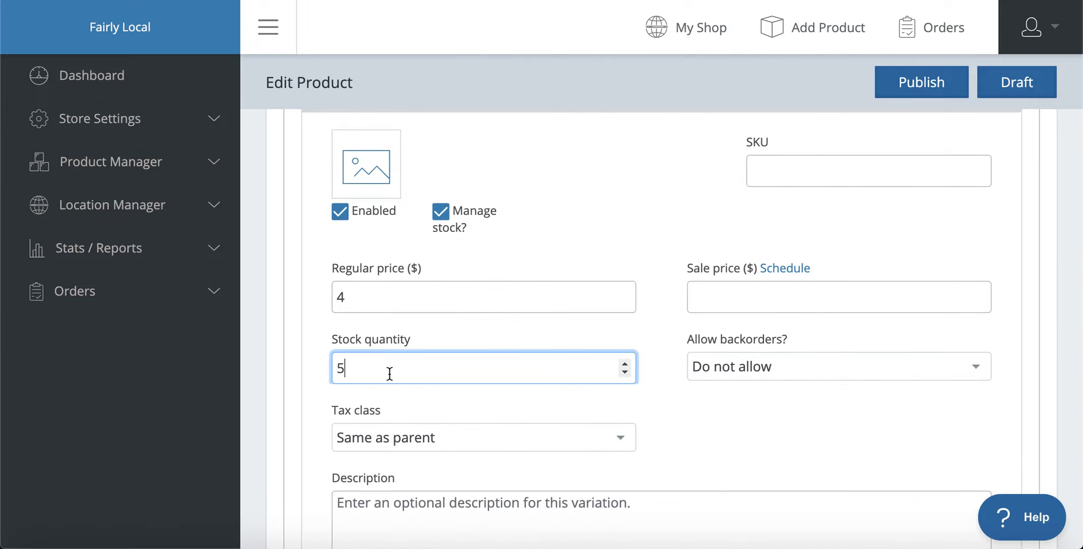
Enable stock management for the mint variation and set its stock quantity to 8.
scroll(668, 400, down, 10)
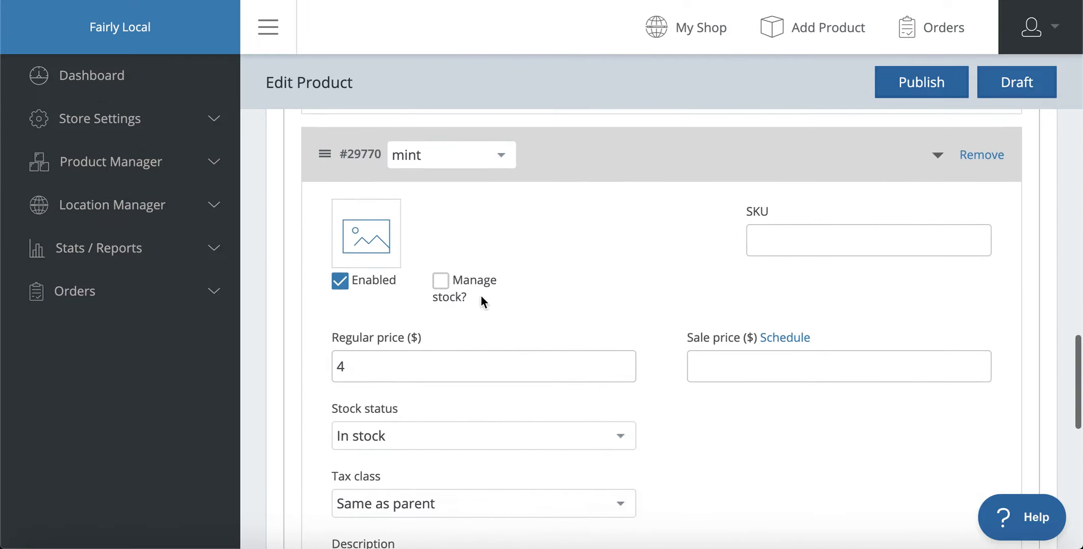
click(440, 287)
click(387, 433)
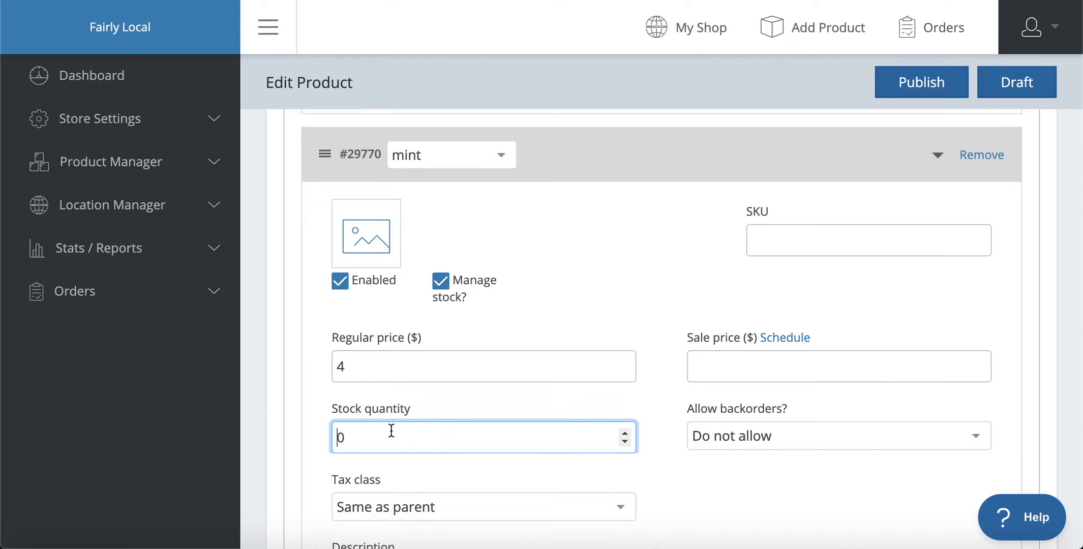
key(BackSpace)
text(8)
click(659, 432)
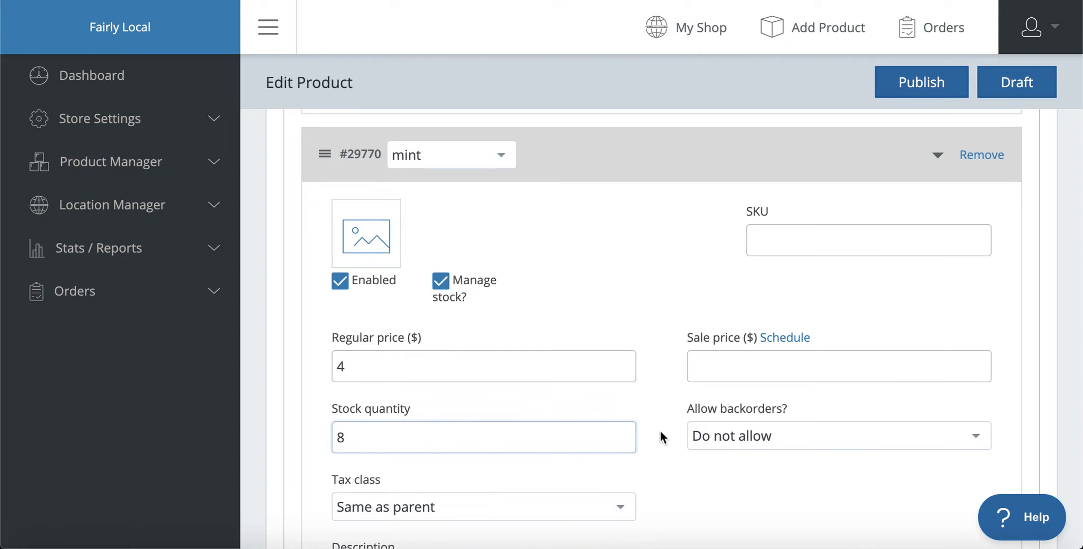
Look over the filled-in variation details and collapse all three variations.
scroll(660, 432, down, 3)
scroll(542, 256, up, 1)
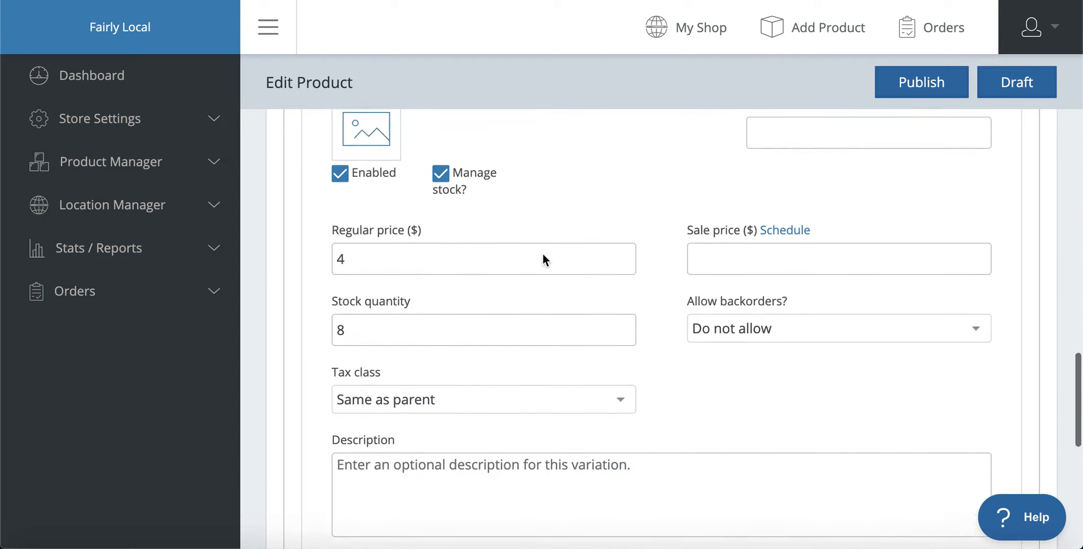
scroll(541, 256, down, 3)
scroll(543, 257, up, 8)
scroll(542, 253, up, 15)
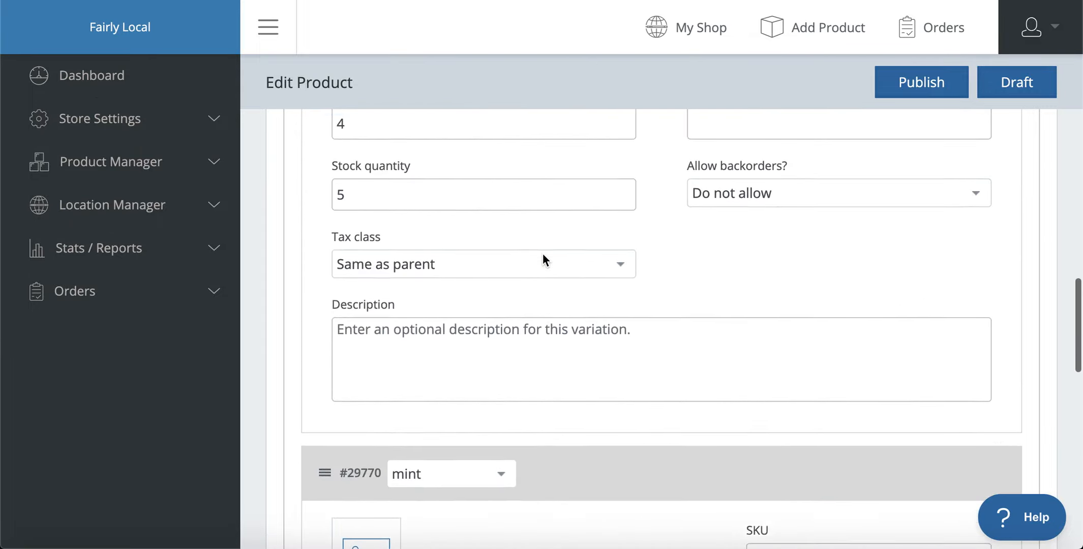
scroll(543, 255, up, 5)
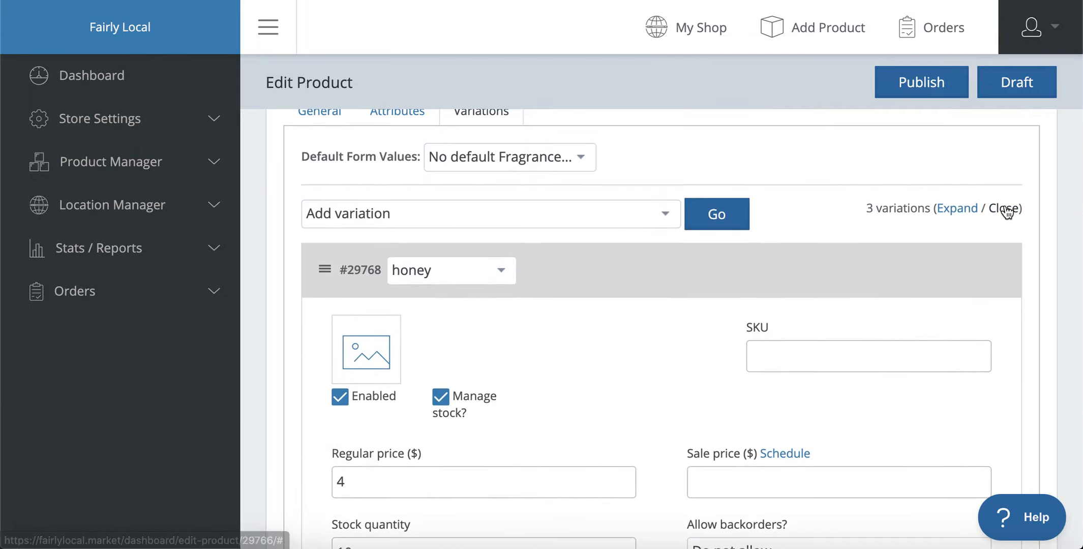
click(1001, 208)
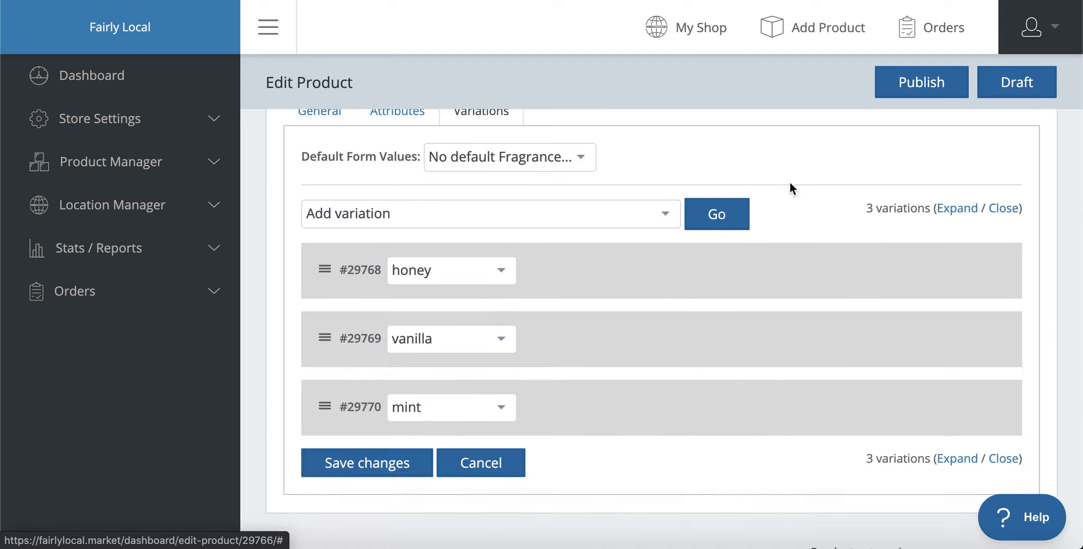
Make vanilla the default fragrance in the form values and save the variation changes.
click(484, 156)
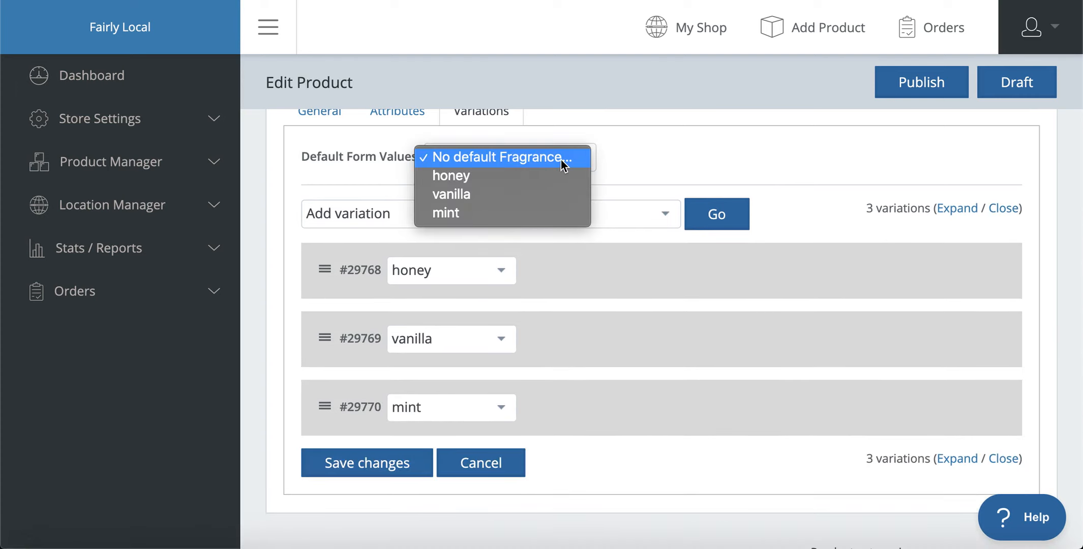
click(528, 192)
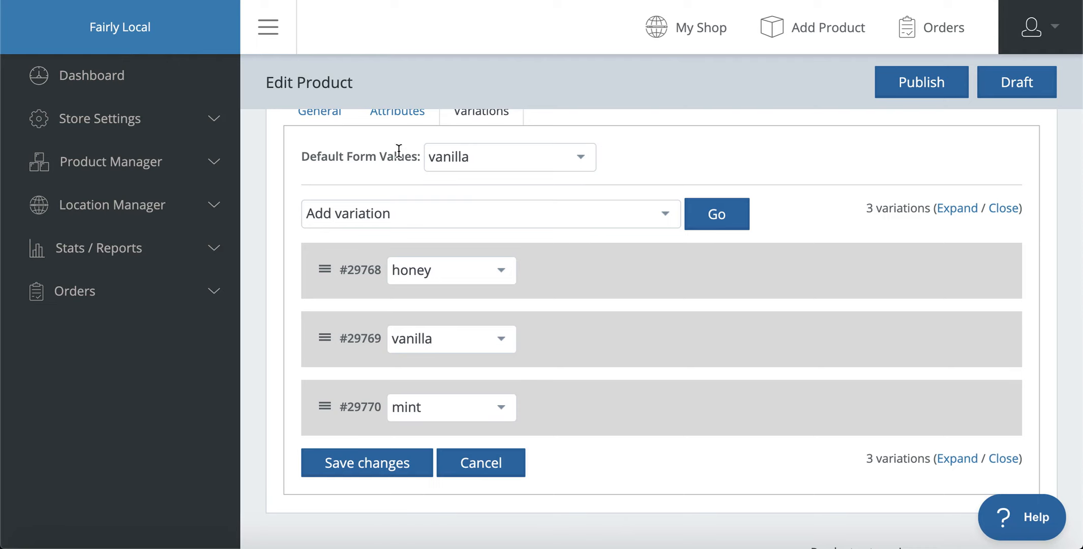
scroll(296, 243, down, 1)
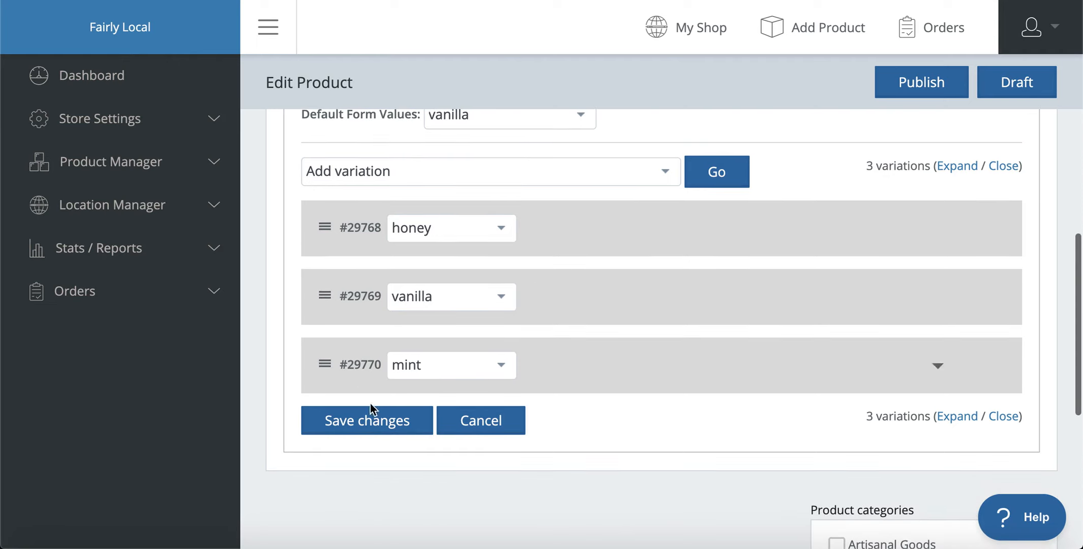
click(346, 426)
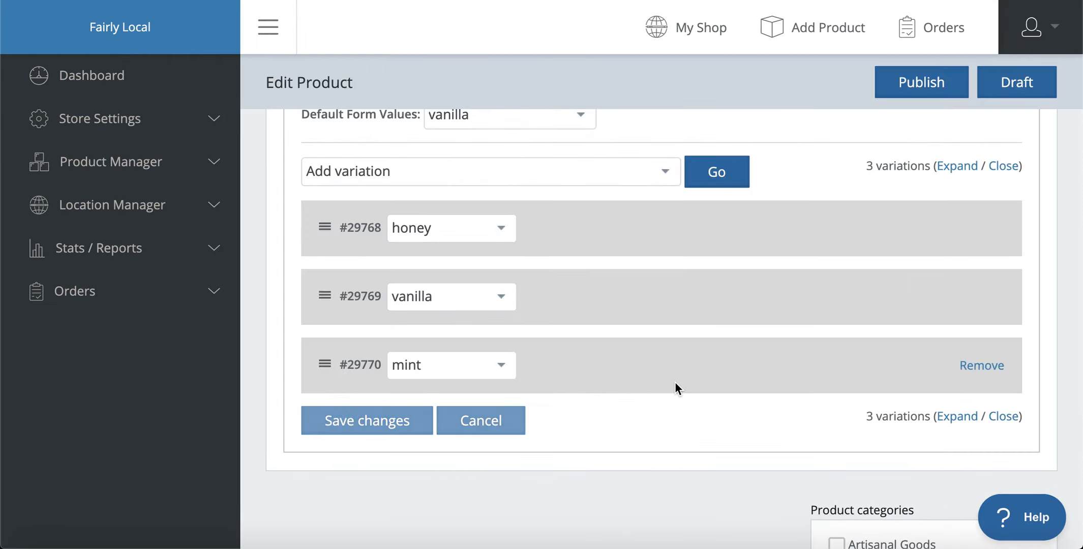
Assign the tealight candle to the Candles product category and publish the product.
scroll(675, 381, down, 5)
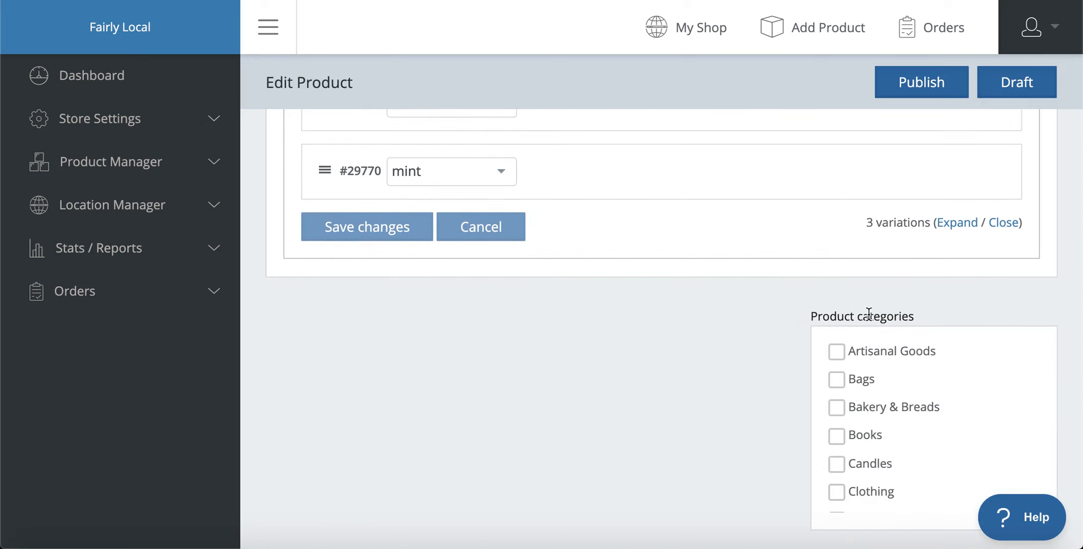
drag(903, 314, 797, 311)
click(798, 311)
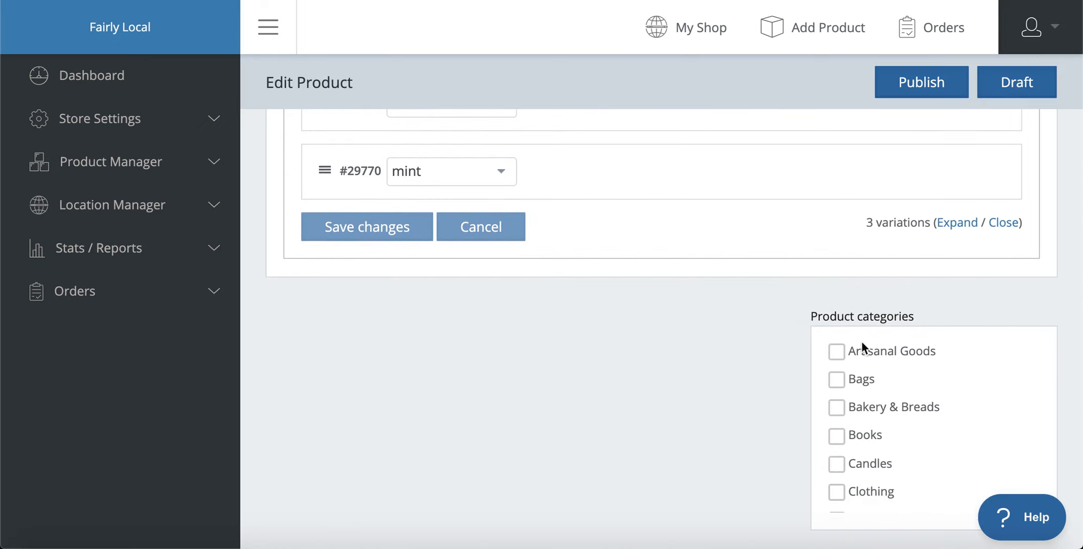
click(836, 464)
click(920, 83)
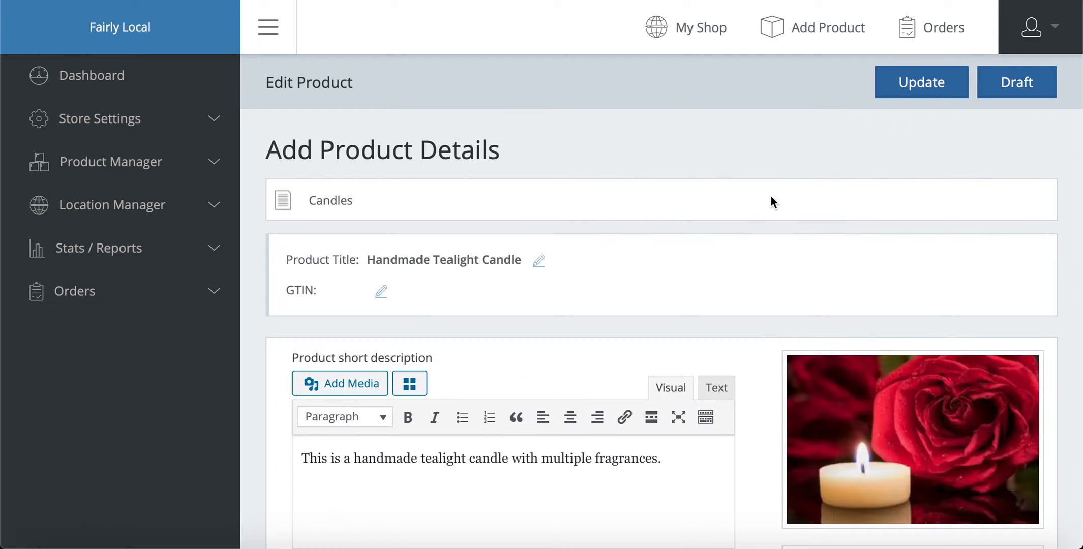
Go to the vendor's public shop and view the Handmade Tealight Candle listing.
click(700, 30)
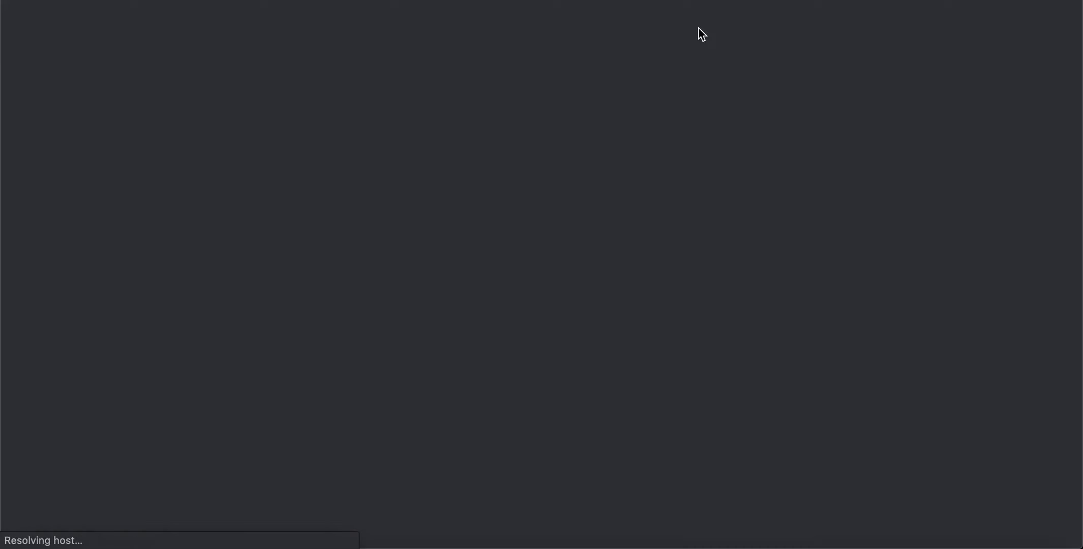
scroll(723, 202, down, 10)
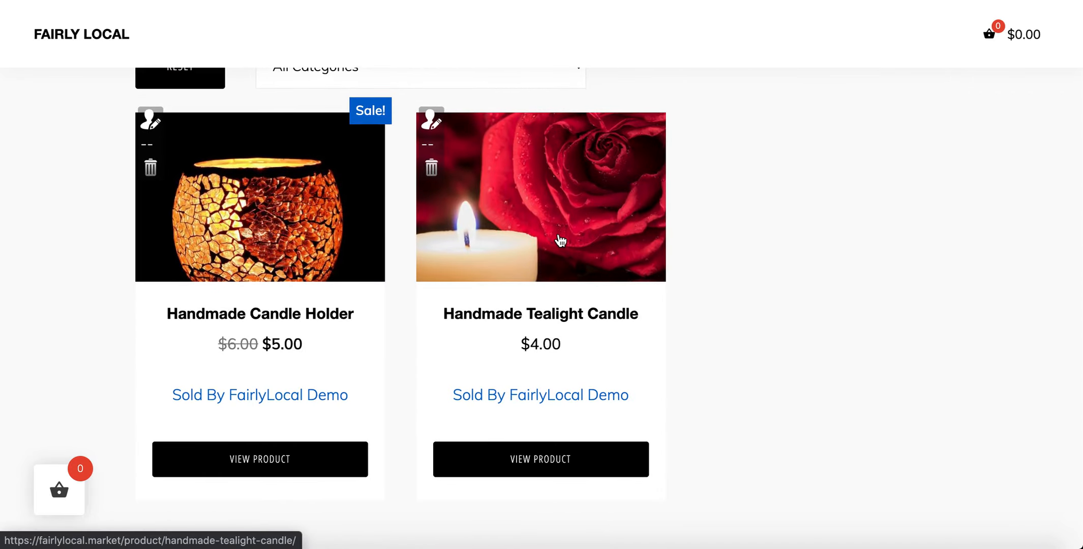
click(578, 214)
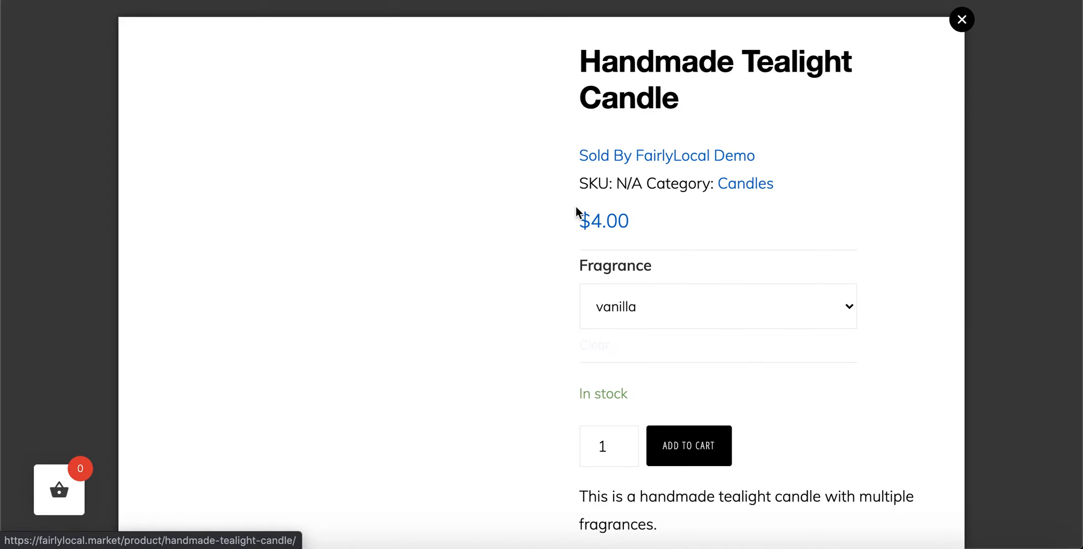
Check the fragrance choices in the product preview by selecting honey and mint in turn, and close the preview.
drag(647, 251, 580, 273)
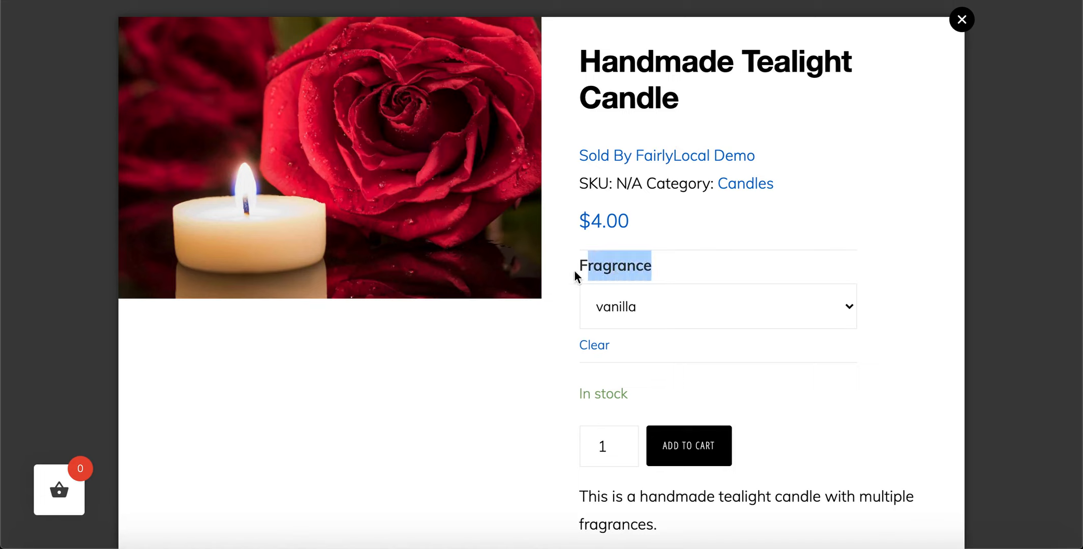
click(682, 276)
click(836, 299)
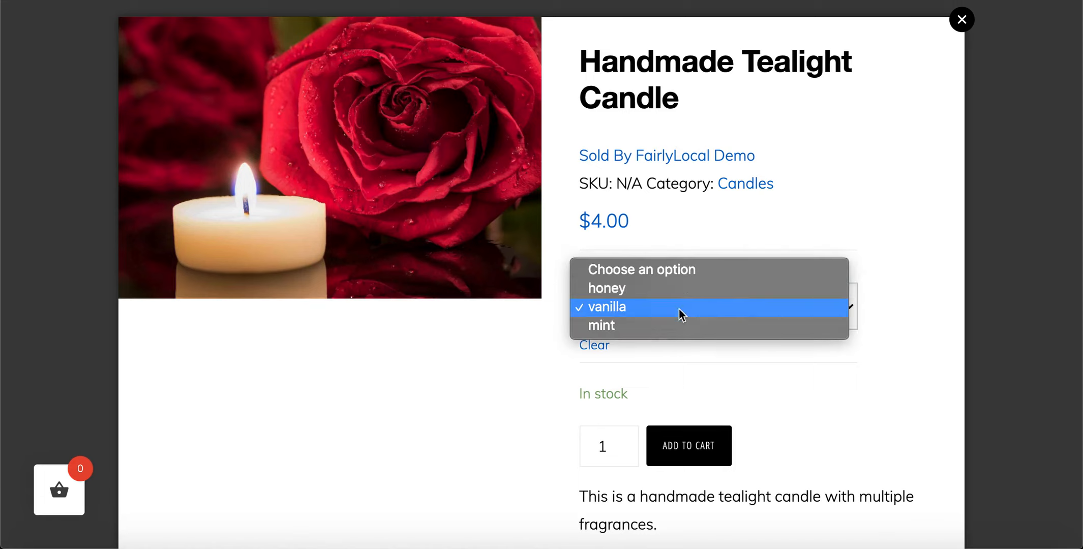
click(615, 289)
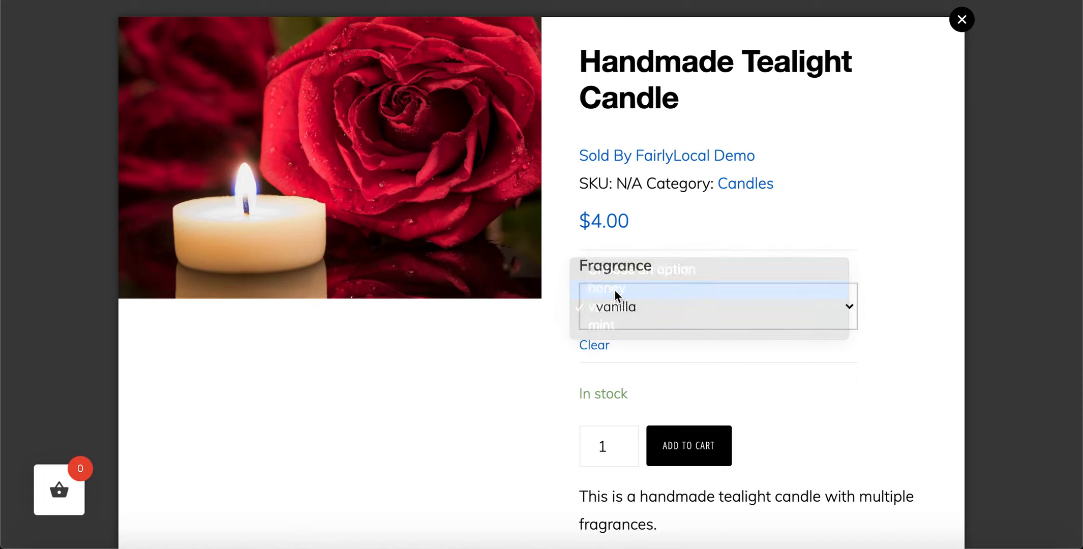
click(645, 306)
click(641, 338)
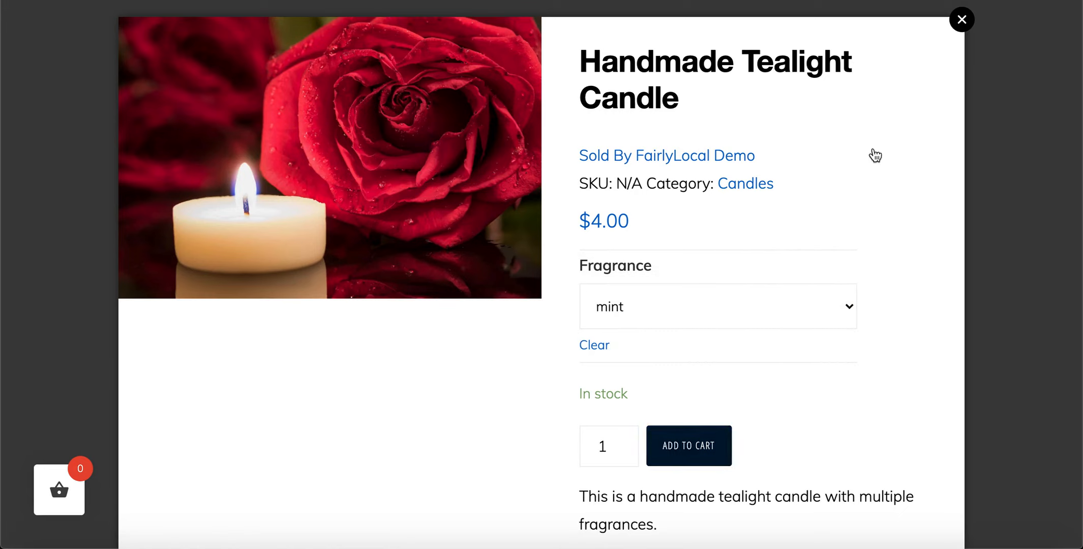
click(962, 20)
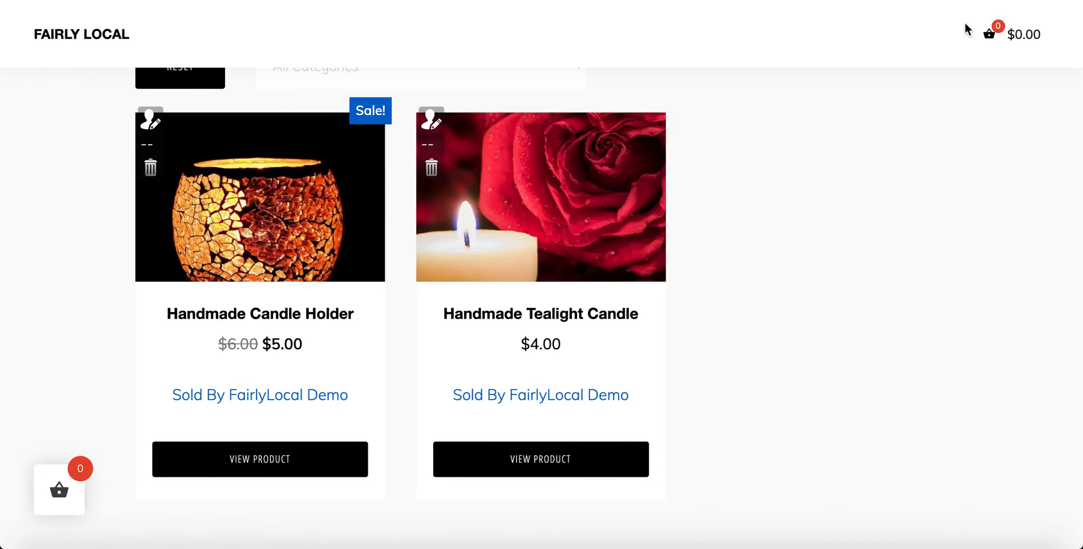